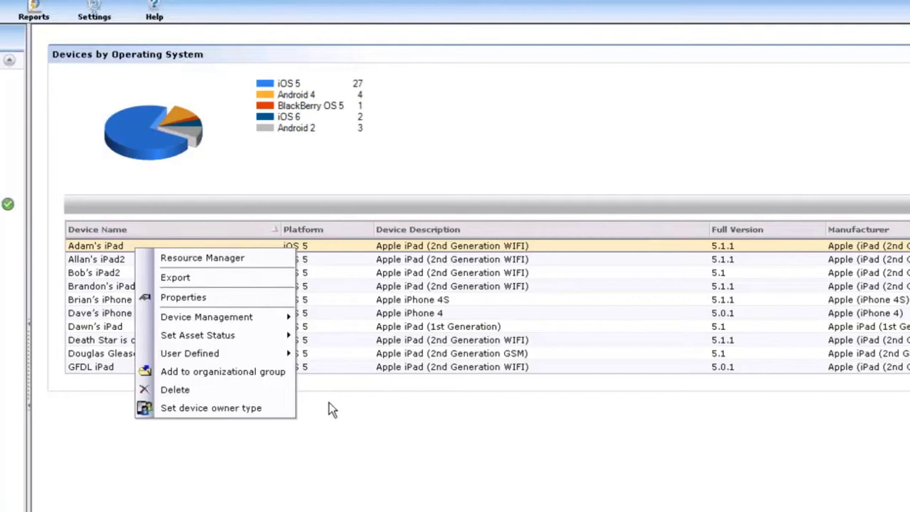
# - Show the location of the first iPad in the iOS 5 device list on Google Maps
pyautogui.moveTo(220, 354)
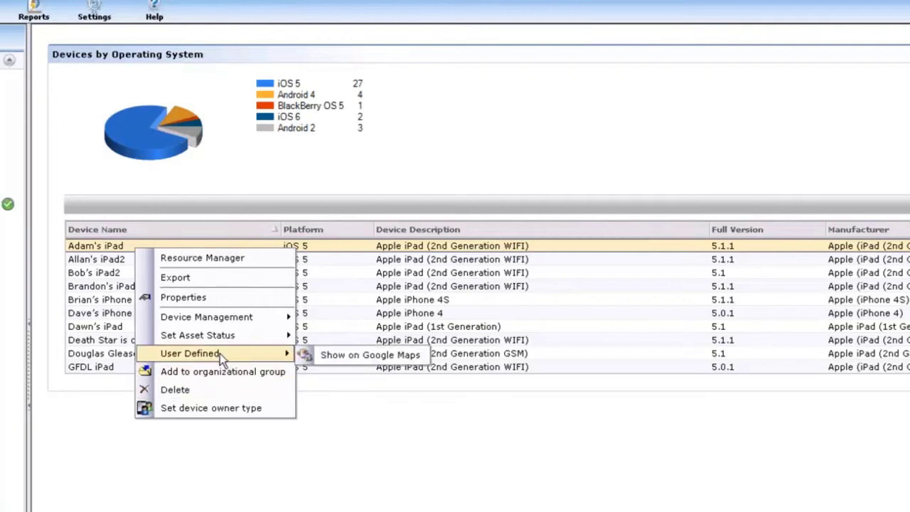
pyautogui.click(376, 359)
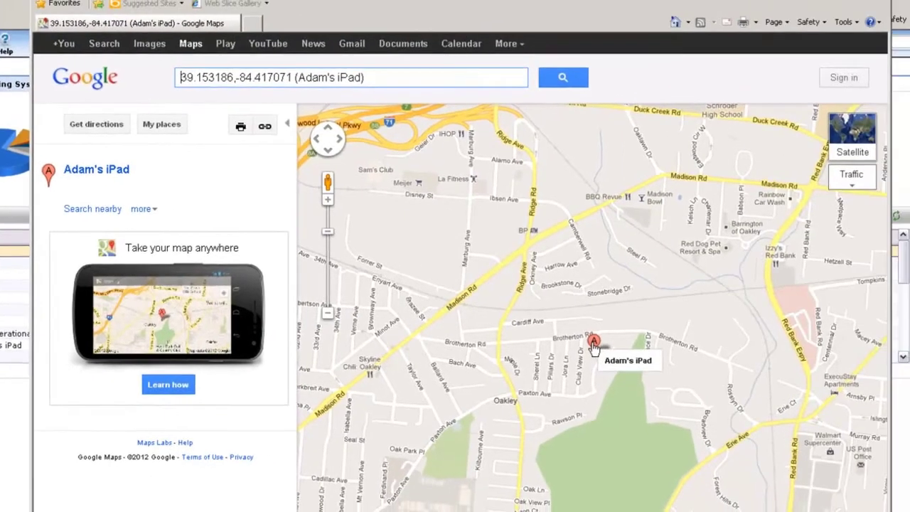
pyautogui.click(593, 344)
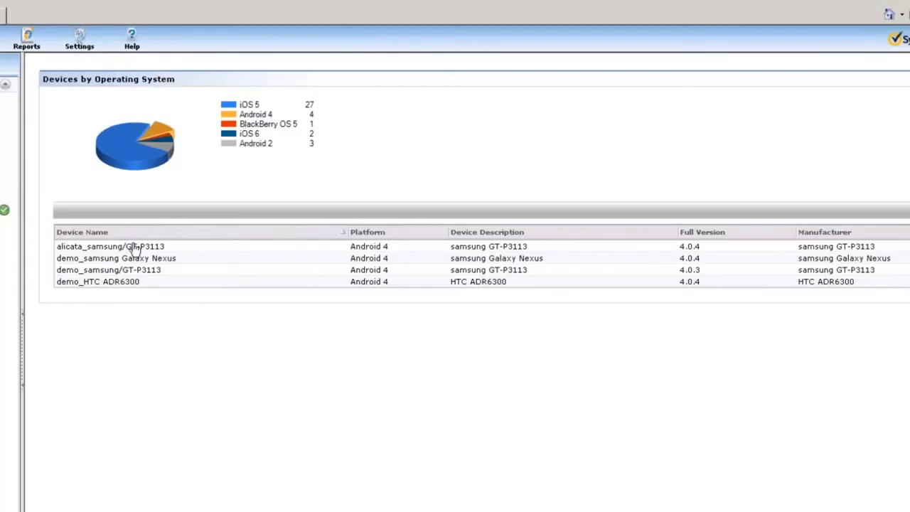
# - Choose the Set Passcode device management command for the first Samsung GT-P3113 in the Android 4 device list
pyautogui.click(133, 248)
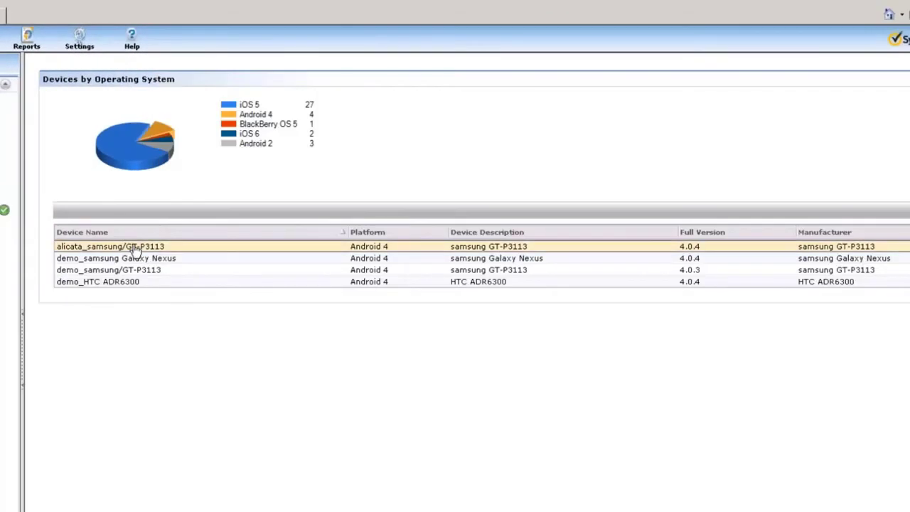
pyautogui.rightClick(136, 250)
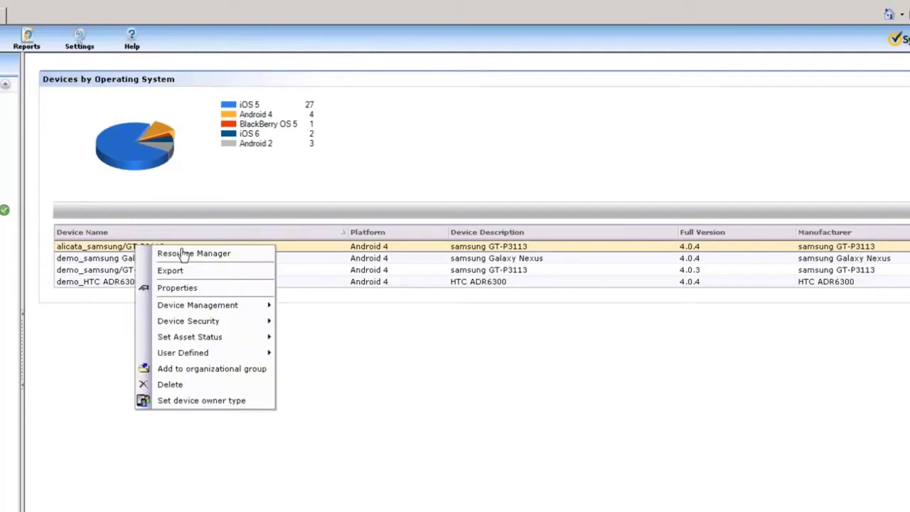
pyautogui.moveTo(242, 307)
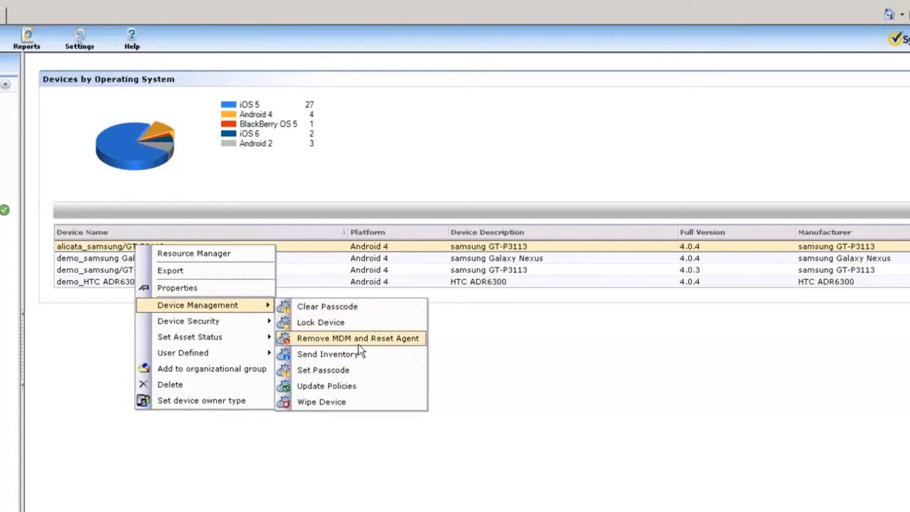
pyautogui.click(334, 370)
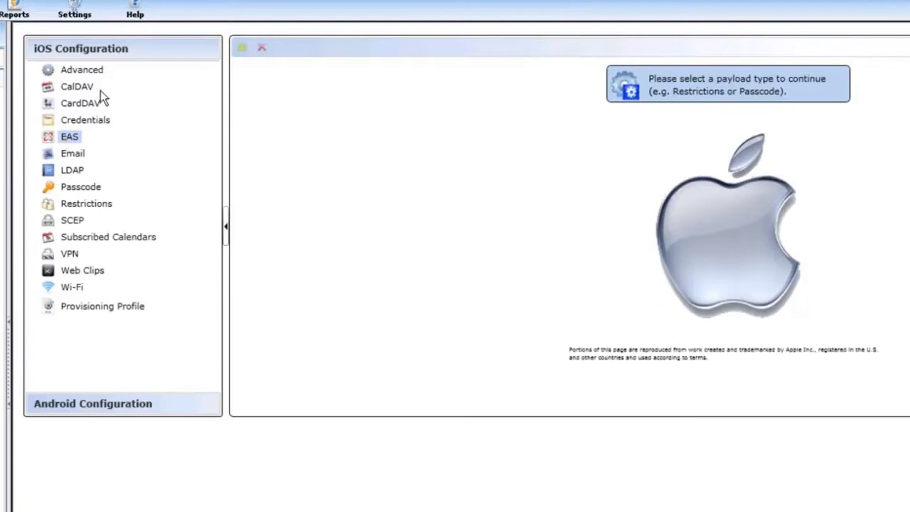
# - Open the ITS Email payload under the iOS EAS configuration and set its account domain to ITSCOMM
pyautogui.click(74, 140)
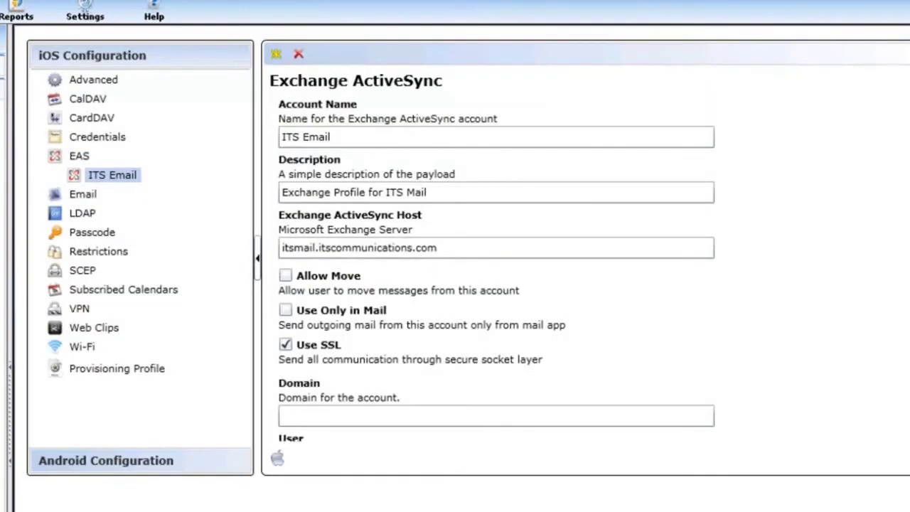
pyautogui.scroll(-3, 853, 253)
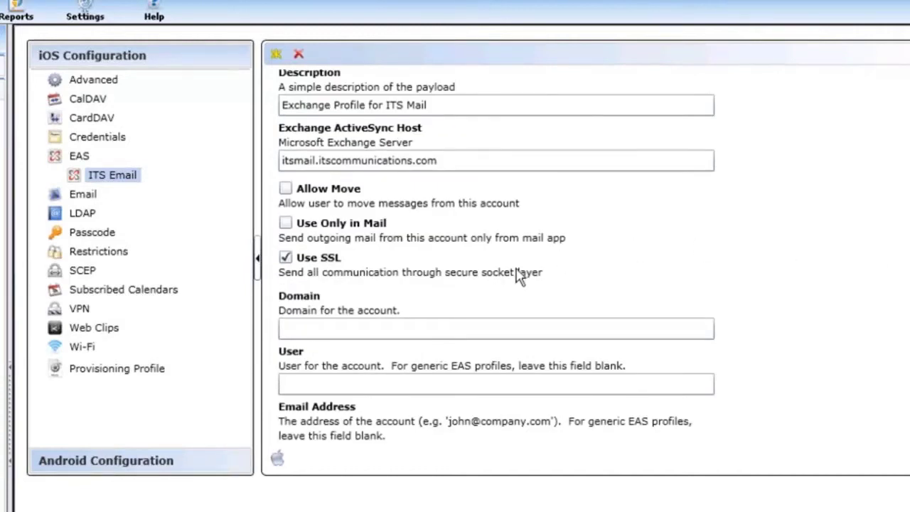
pyautogui.scroll(-3, 490, 288)
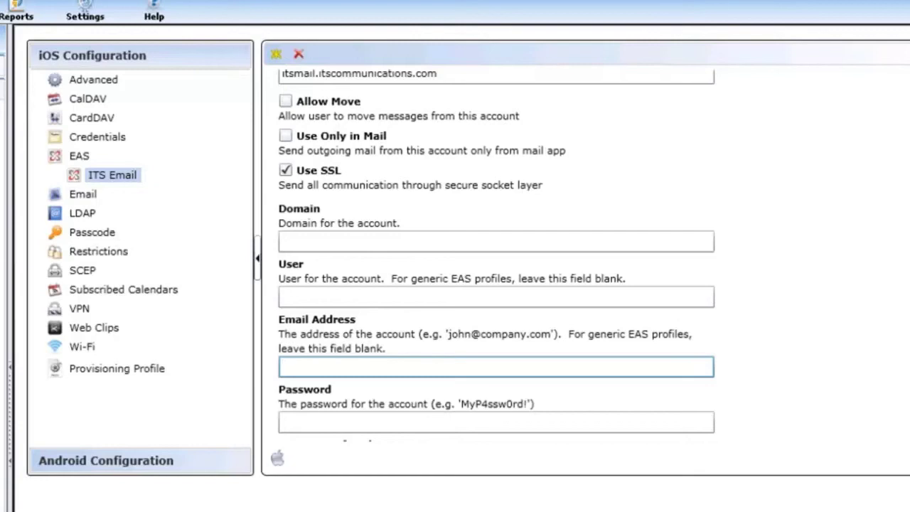
pyautogui.scroll(2, 496, 270)
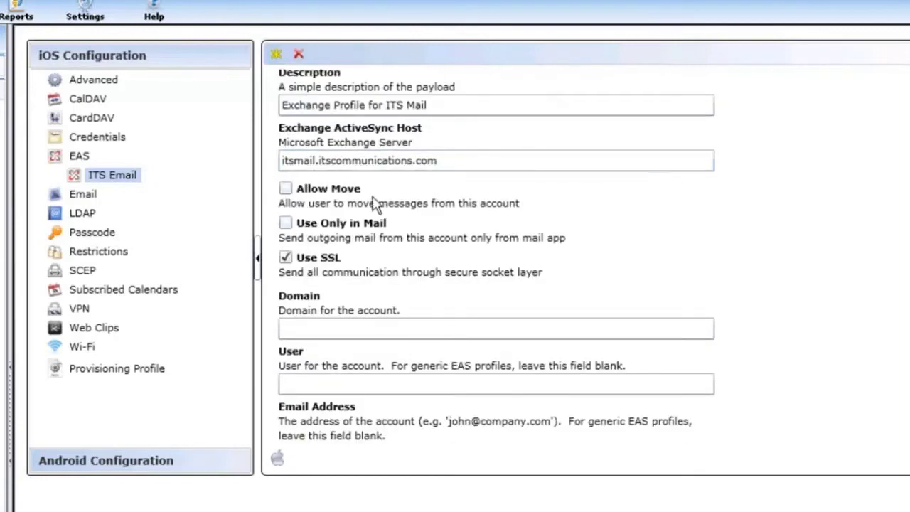
pyautogui.click(365, 328)
pyautogui.write('ITSCOMM')
pyautogui.click(880, 318)
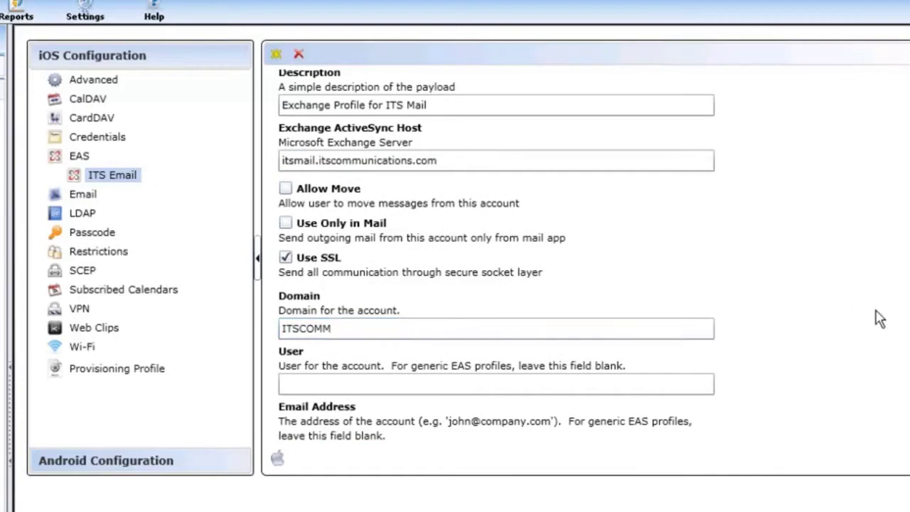
# - Examine the ITS Email payload's user, email address, password and mail sync fields and its identity certificate choices
pyautogui.scroll(-2, 879, 319)
pyautogui.click(345, 297)
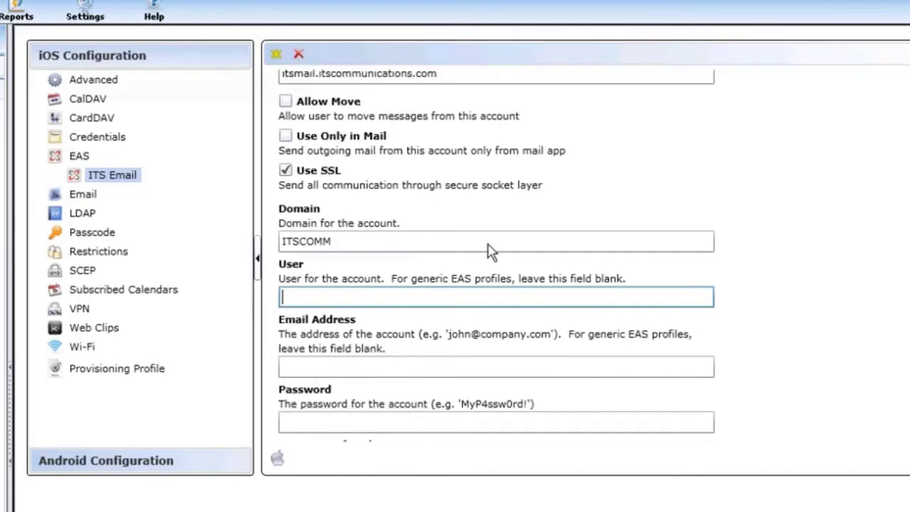
pyautogui.click(386, 368)
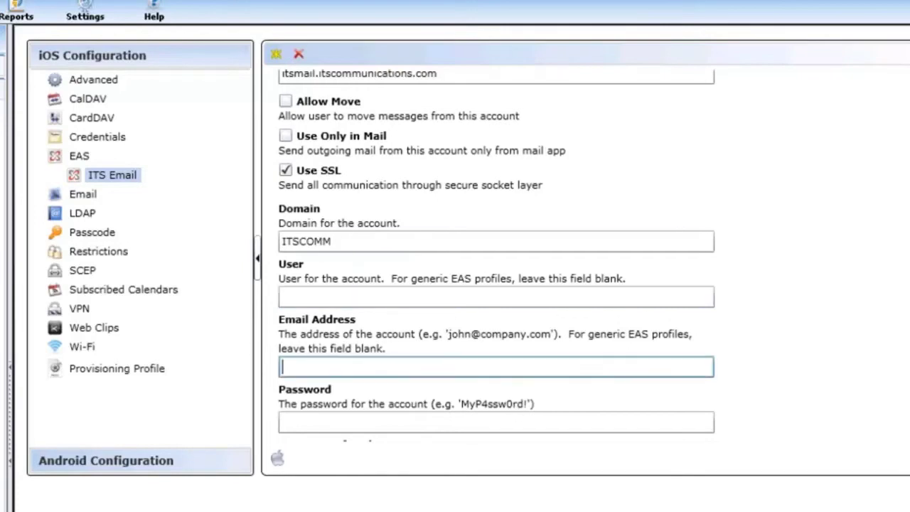
pyautogui.scroll(-2, 416, 331)
pyautogui.click(413, 334)
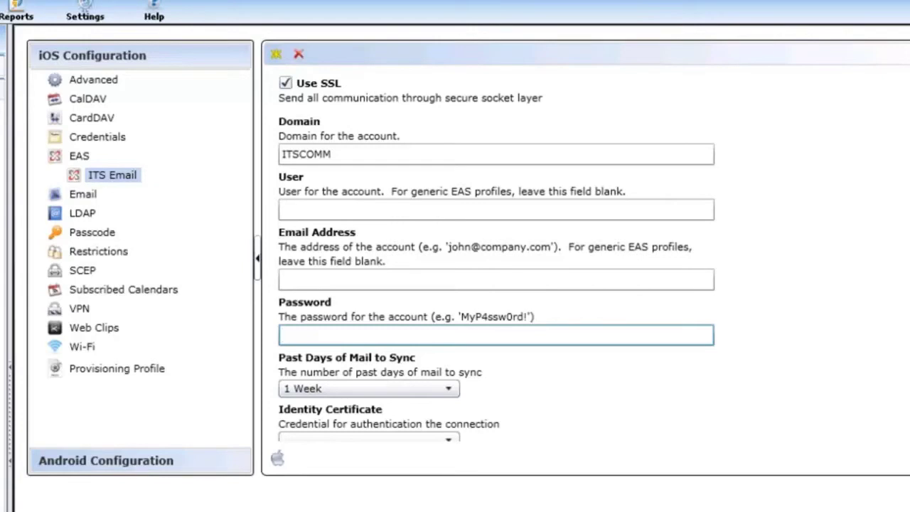
pyautogui.scroll(-2, 496, 249)
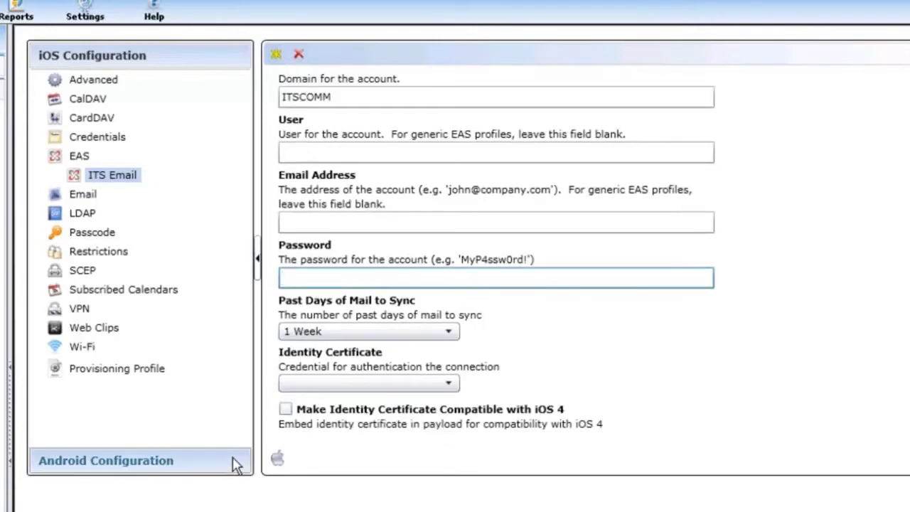
pyautogui.click(387, 384)
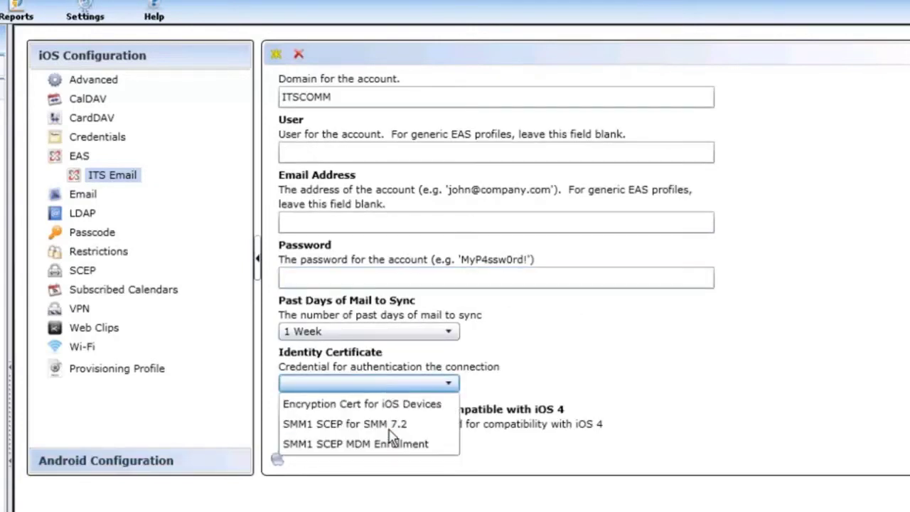
pyautogui.click(904, 290)
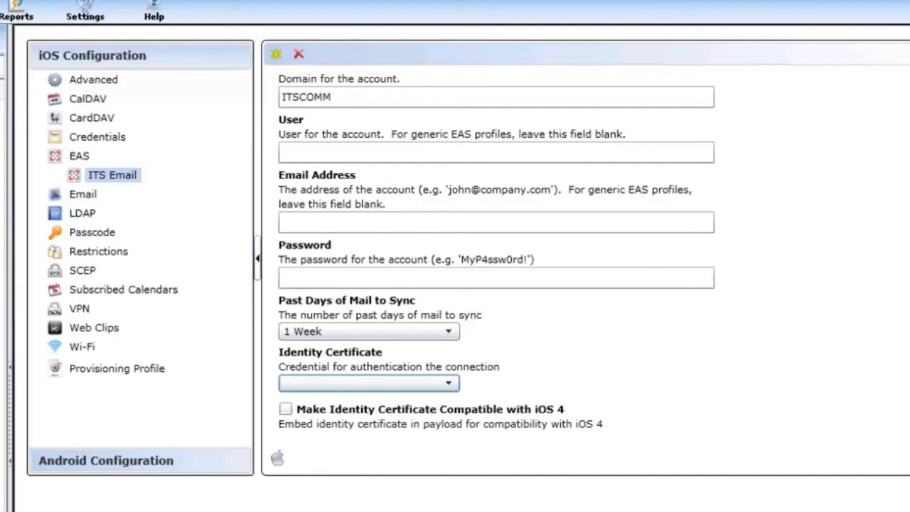
# - Open the Complex Passcode payload in the iOS configuration and review its passcode requirements
pyautogui.click(92, 232)
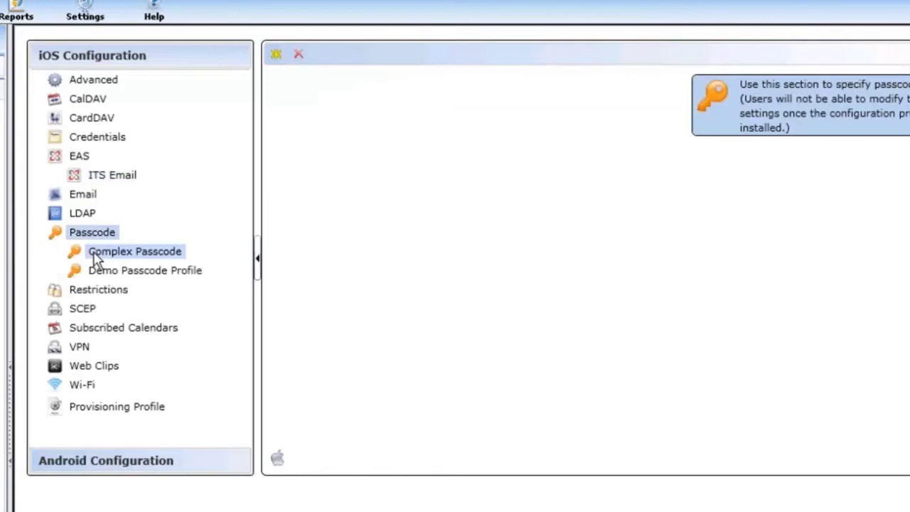
pyautogui.click(92, 251)
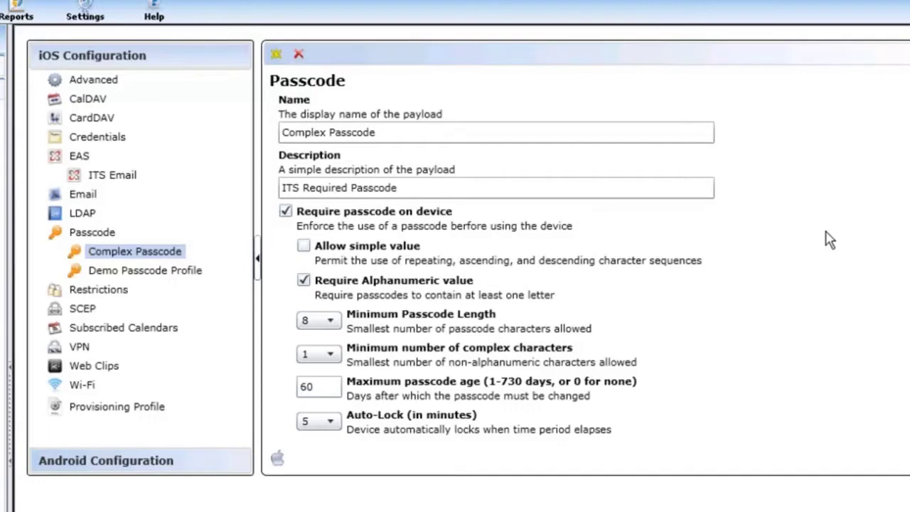
pyautogui.scroll(-2, 827, 240)
pyautogui.scroll(-1, 604, 220)
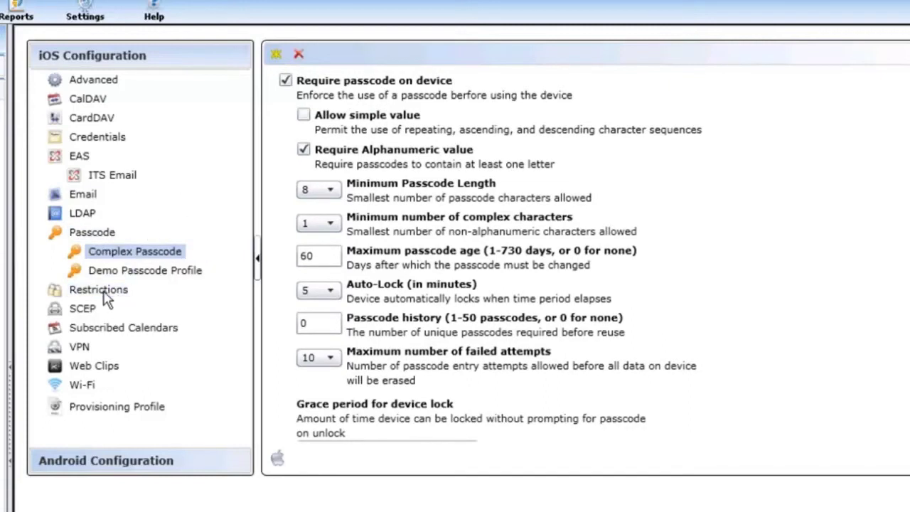
# - Review the iCloud, security and privacy, ratings and device functionality settings of the last iOS restrictions payload
pyautogui.click(99, 328)
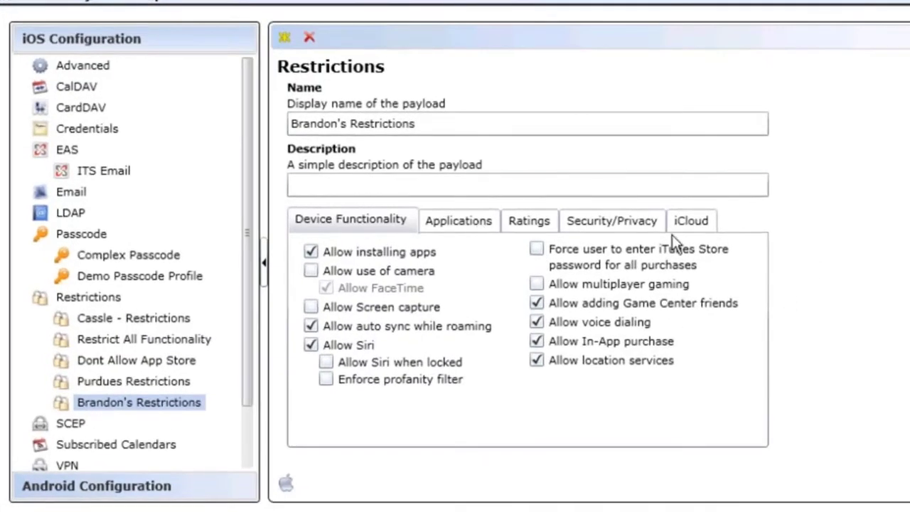
pyautogui.click(704, 228)
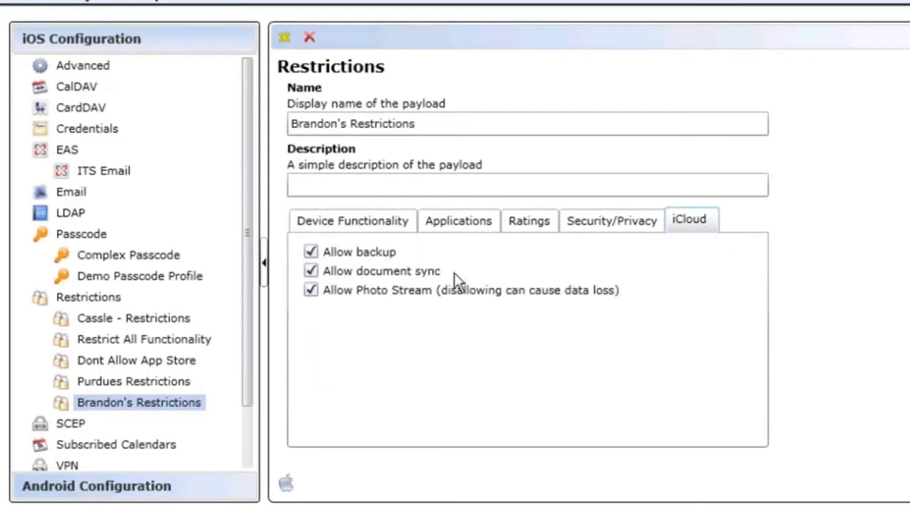
pyautogui.click(607, 226)
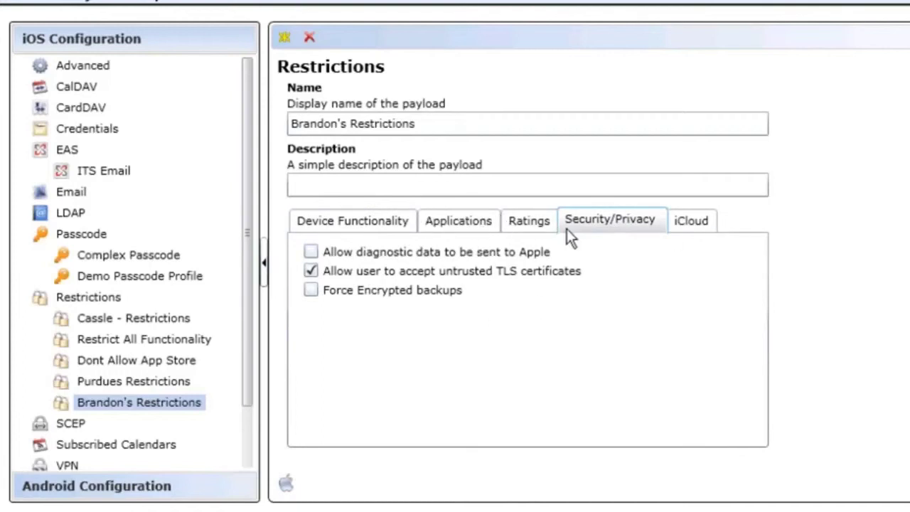
pyautogui.click(544, 220)
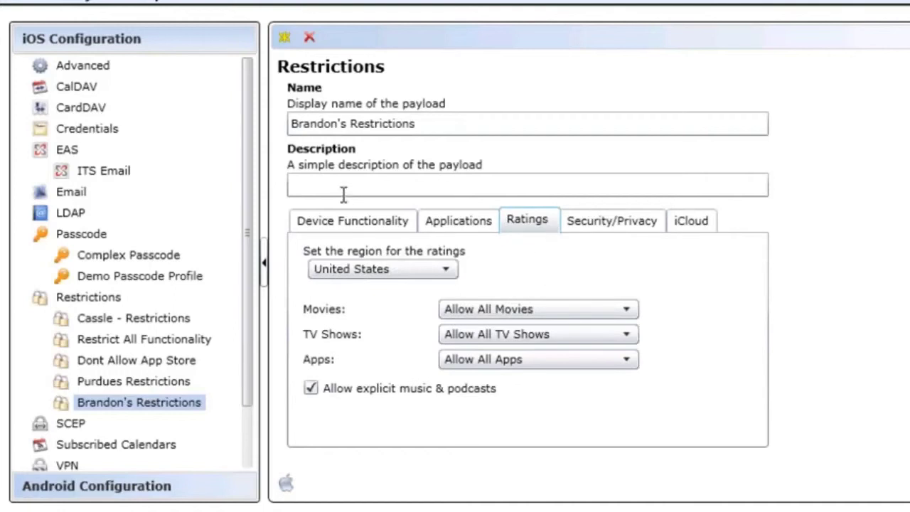
pyautogui.click(346, 221)
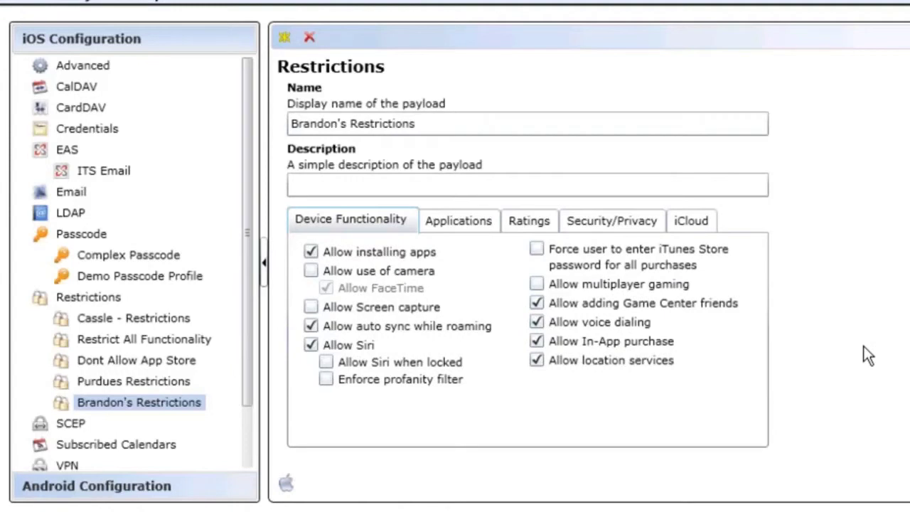
pyautogui.click(325, 379)
pyautogui.click(325, 379)
# - Open the ITS VPN payload and review its available connection types, user authentication, encryption and proxy settings
pyautogui.scroll(-1, 174, 364)
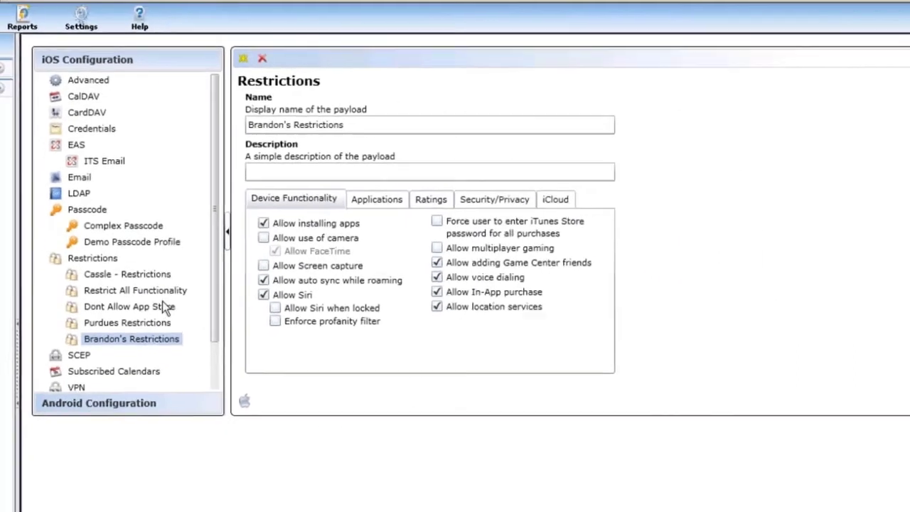
pyautogui.scroll(-1, 158, 312)
pyautogui.click(79, 328)
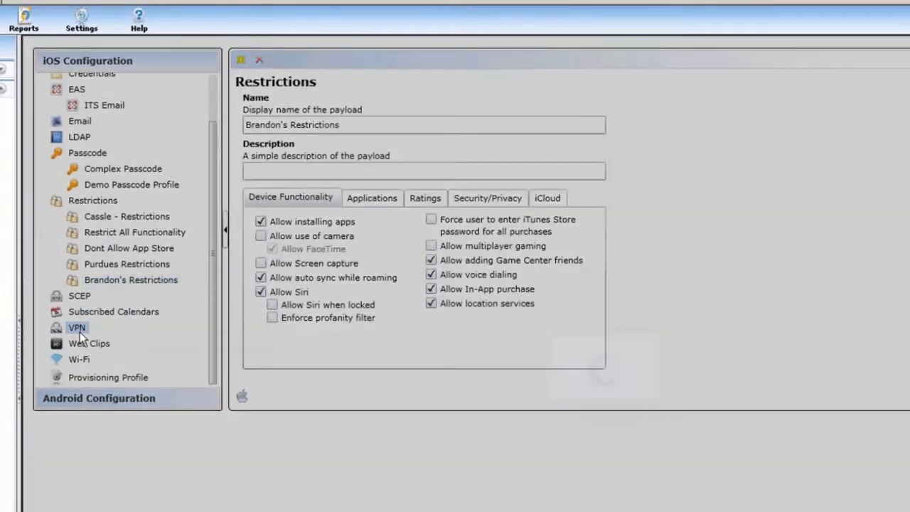
pyautogui.click(103, 326)
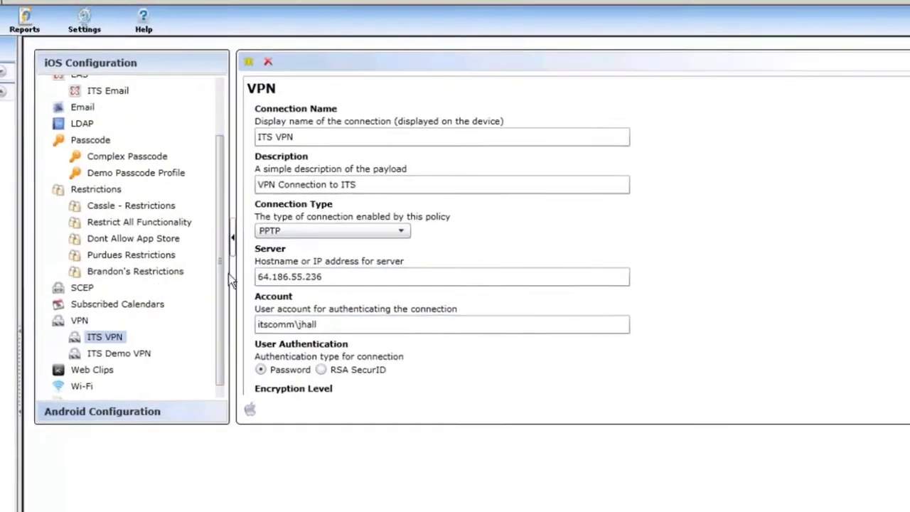
pyautogui.scroll(-1, 823, 400)
pyautogui.scroll(1, 822, 400)
pyautogui.click(482, 285)
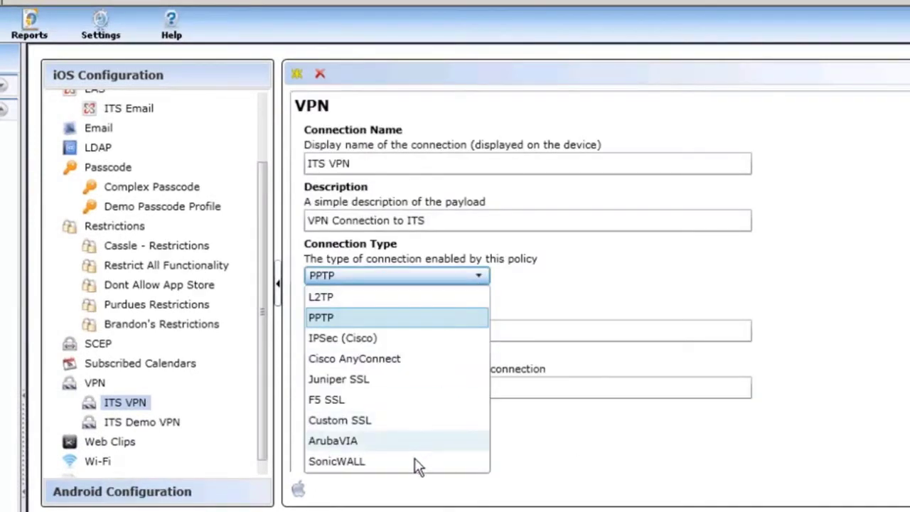
pyautogui.press('Escape')
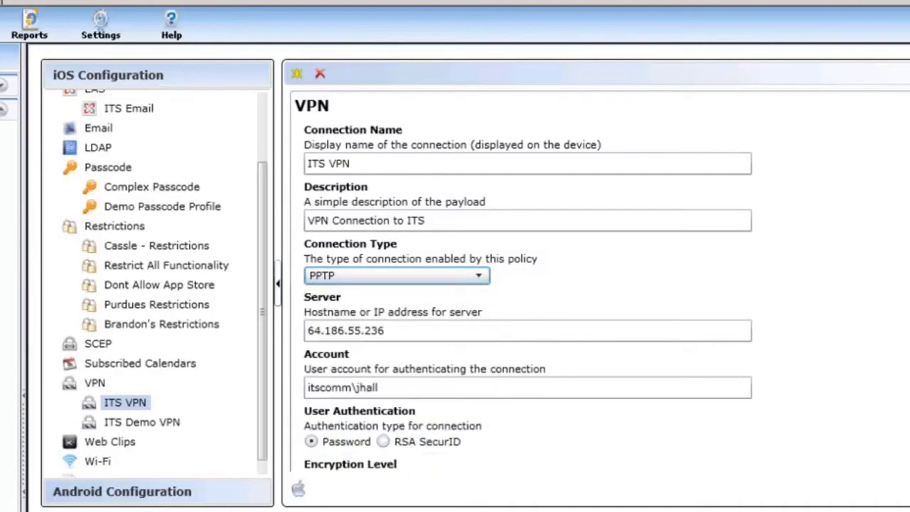
pyautogui.scroll(-1, 526, 285)
pyautogui.scroll(-1, 527, 284)
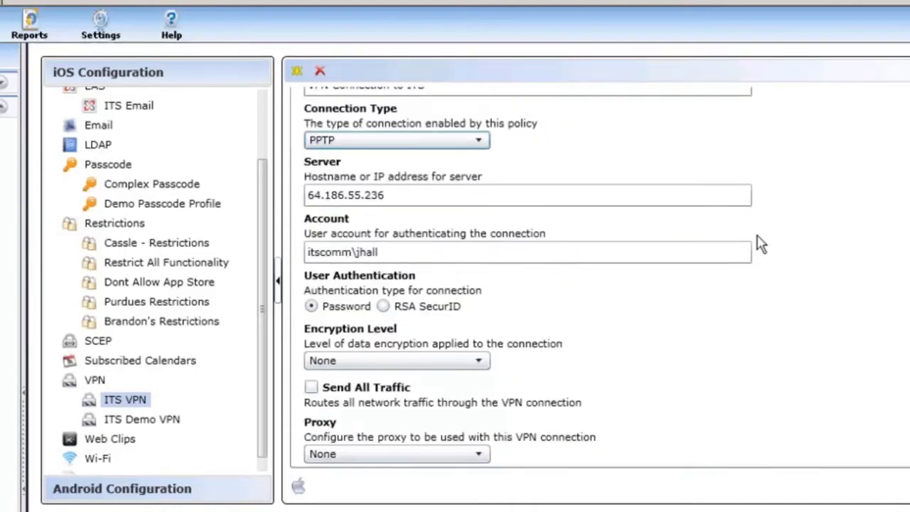
# - Open the Test Wifi payload under the iOS Wi-Fi configuration to view its network settings
pyautogui.click(99, 461)
pyautogui.click(144, 427)
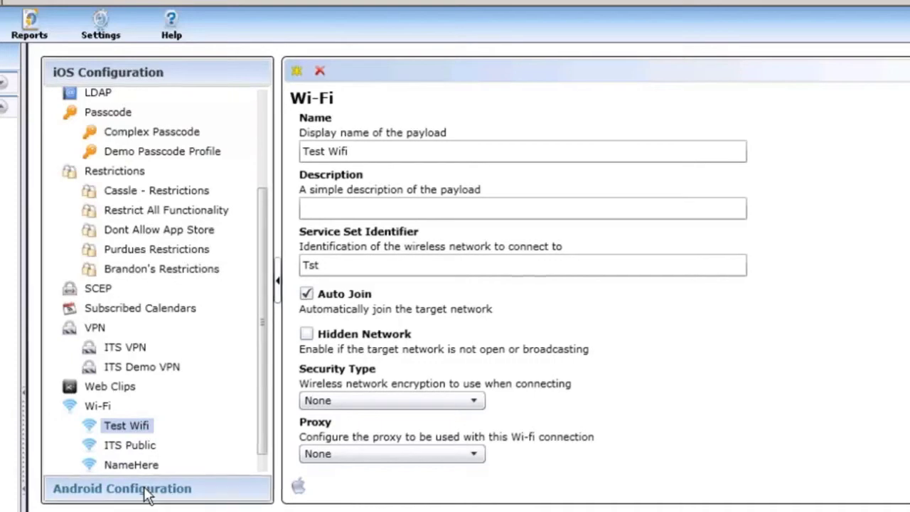
# - Switch to the Android configuration and open the Require Basic Passcode payload to view its settings
pyautogui.click(146, 494)
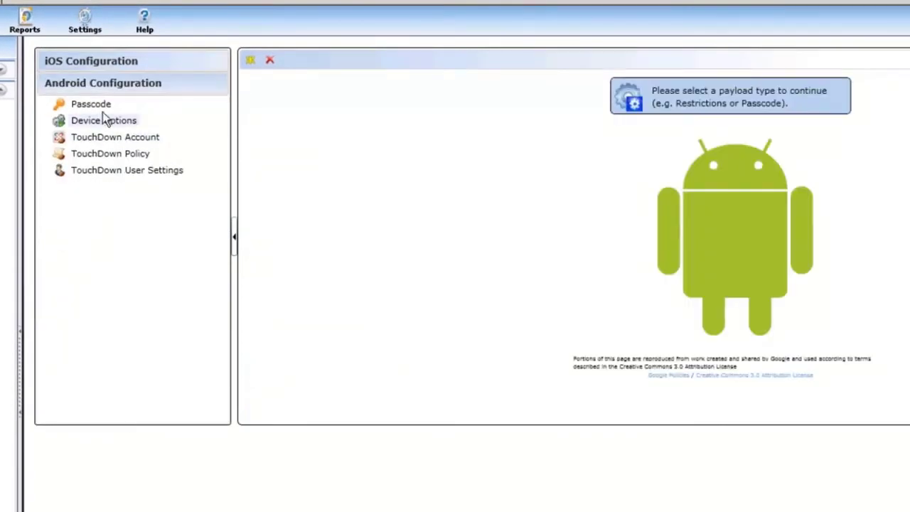
pyautogui.click(102, 106)
pyautogui.click(98, 124)
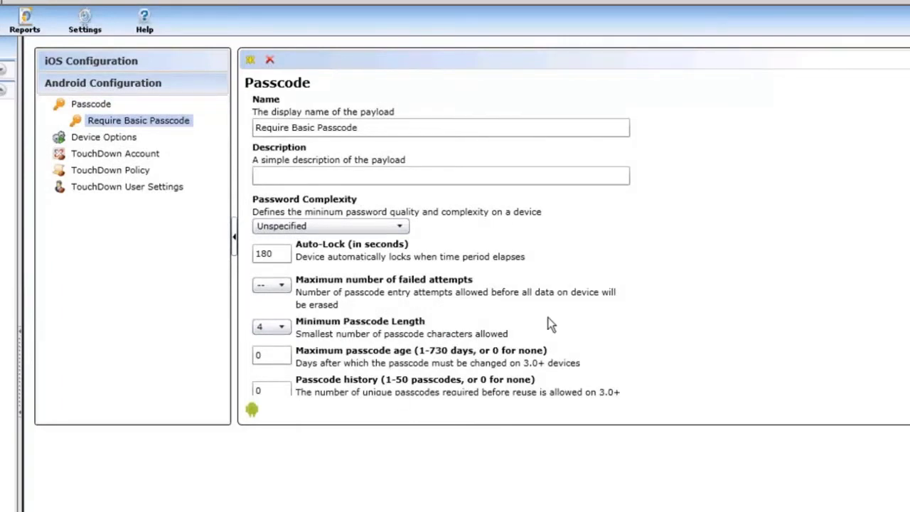
# - View the Android New Device Options payload and review the server and account fields of the ITS Exchange TouchDown Account payload
pyautogui.click(135, 140)
pyautogui.click(136, 158)
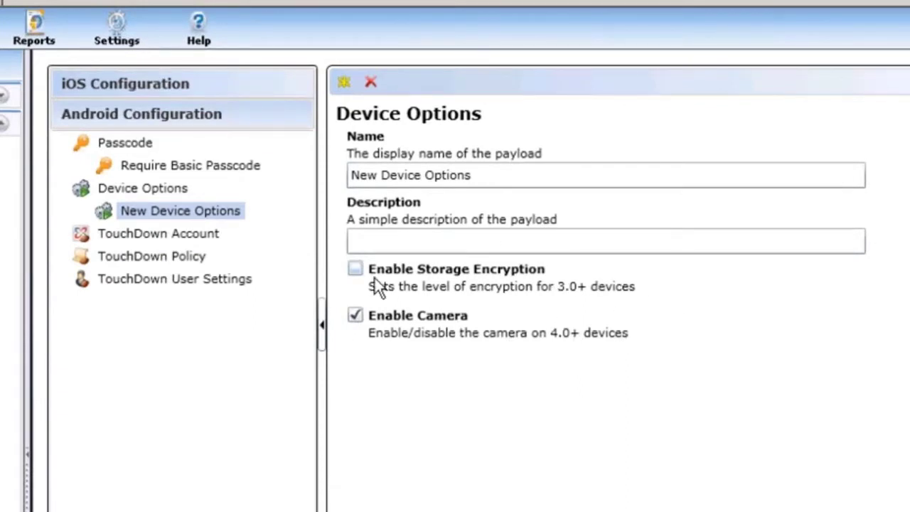
pyautogui.click(211, 234)
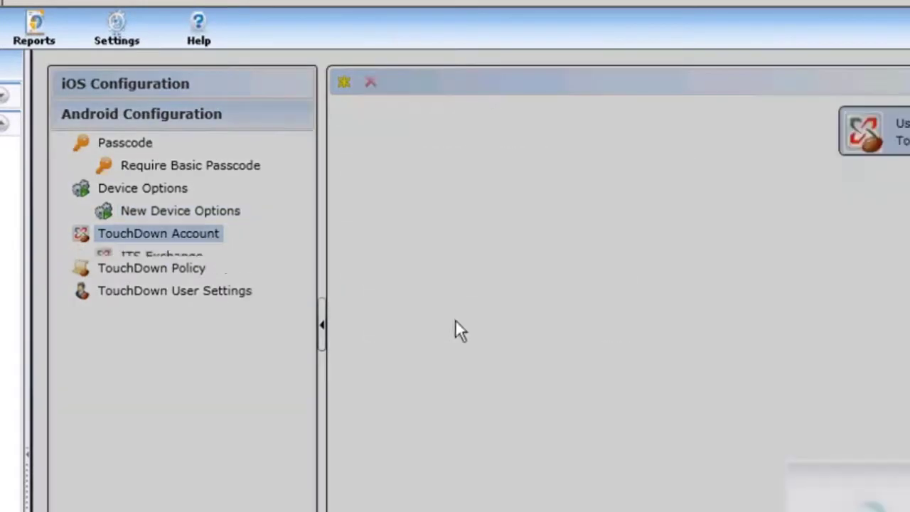
pyautogui.click(129, 257)
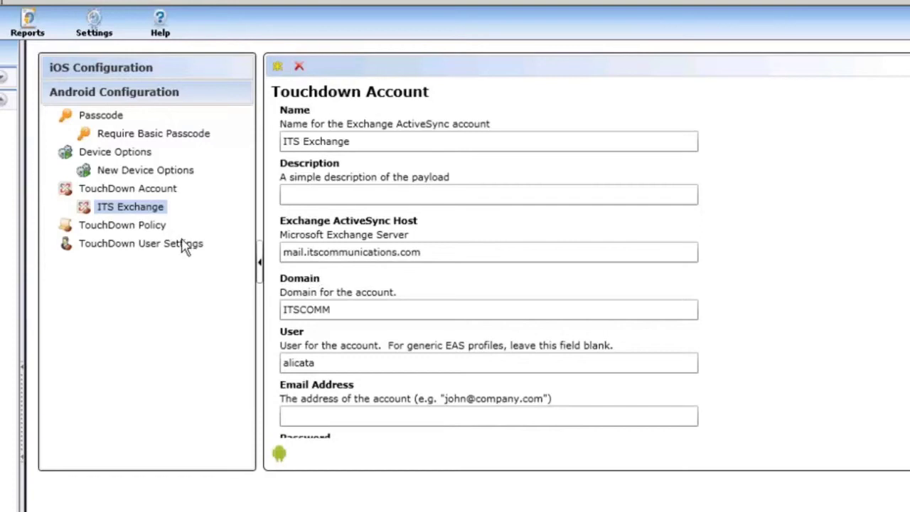
pyautogui.scroll(-6, 876, 263)
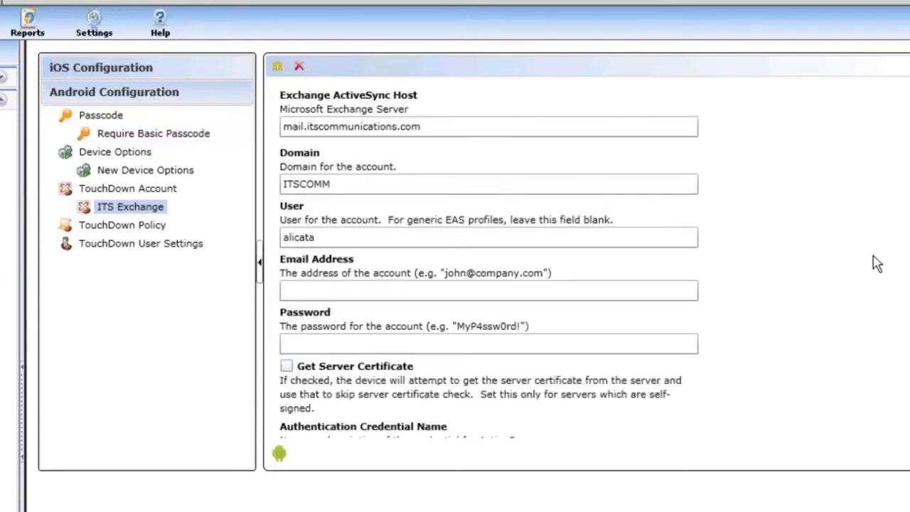
pyautogui.scroll(1, 701, 273)
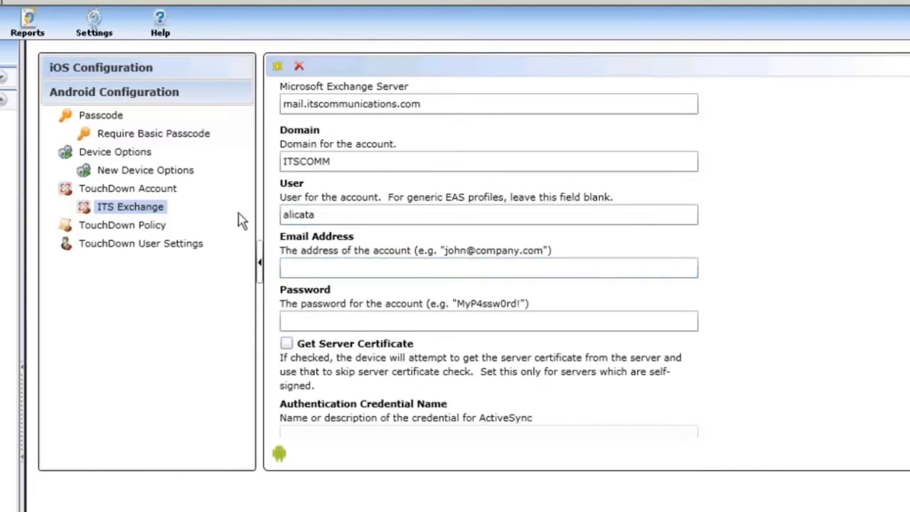
# - Open the ITS Restrictive TD Policy payload and review its password and device options settings
pyautogui.click(157, 251)
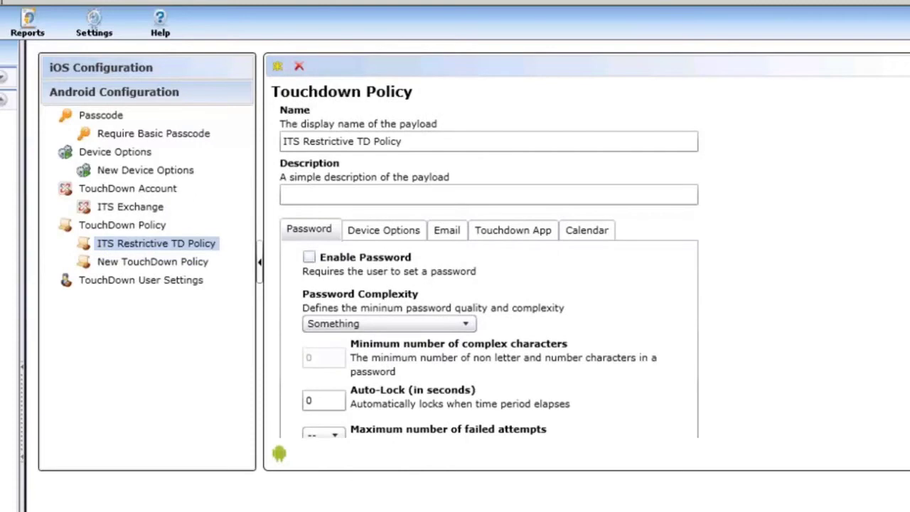
pyautogui.scroll(-3, 484, 259)
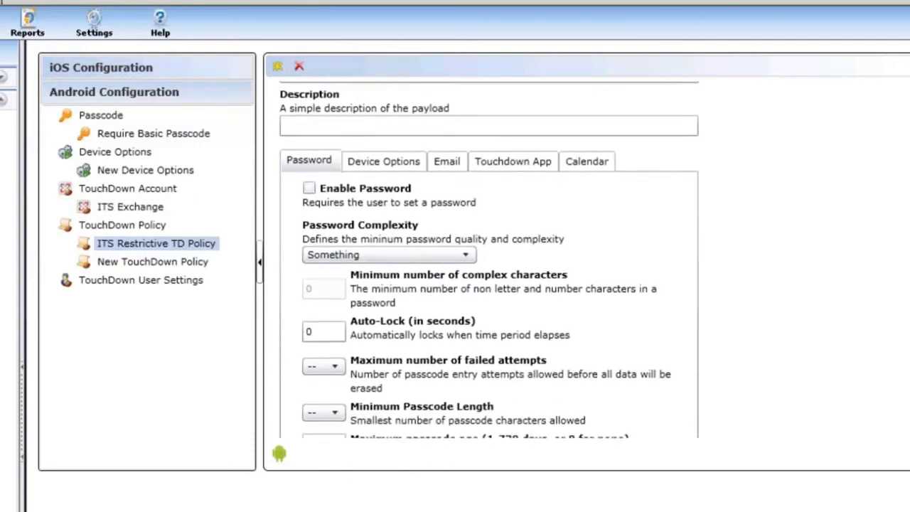
pyautogui.scroll(-1, 485, 259)
pyautogui.scroll(-1, 485, 260)
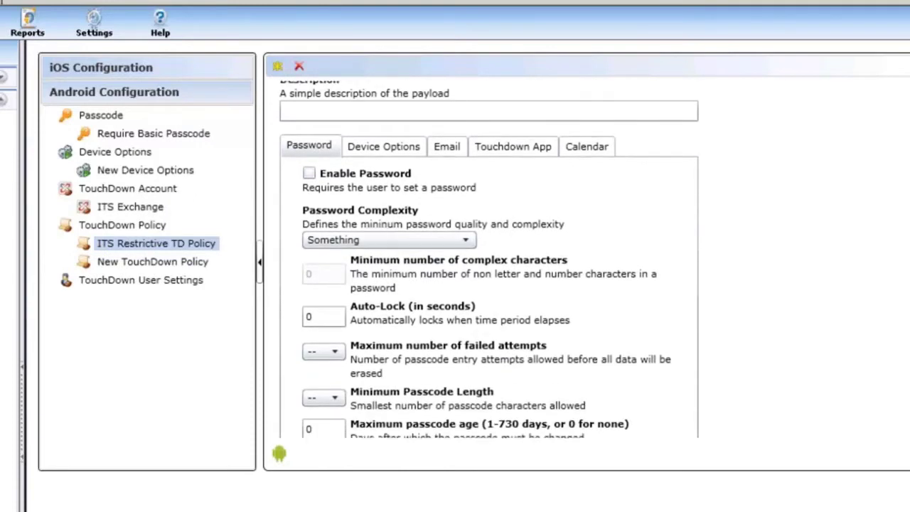
pyautogui.scroll(-1, 363, 231)
pyautogui.scroll(4, 363, 232)
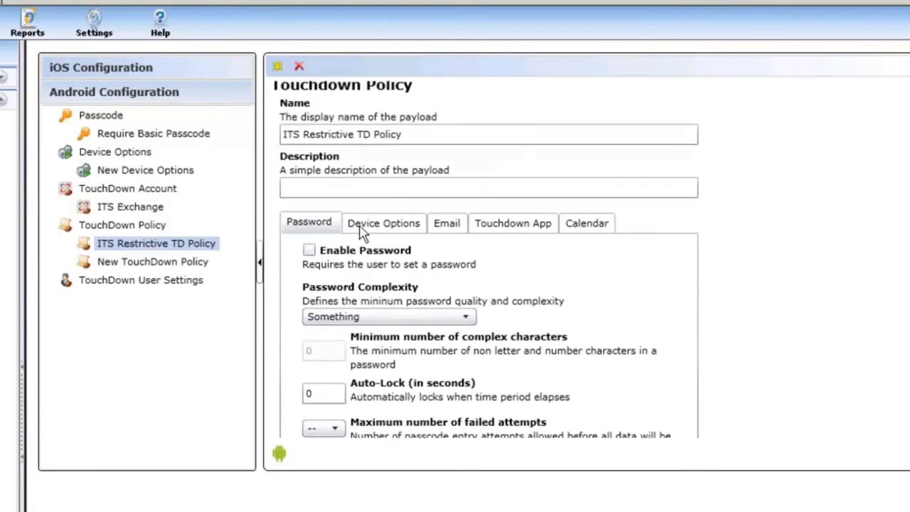
pyautogui.click(363, 226)
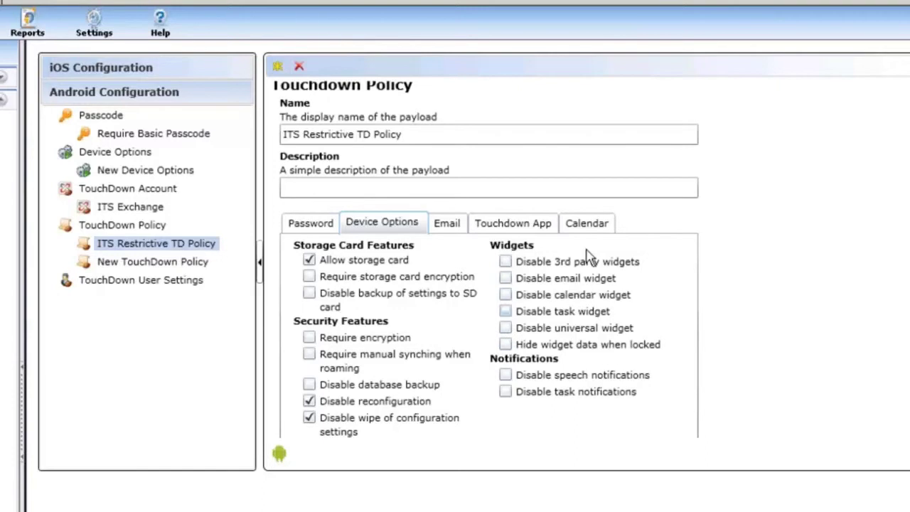
# - Review the TouchDown policy's email settings, including its phone book fields and signature editor, and cancel both dialogs
pyautogui.click(435, 229)
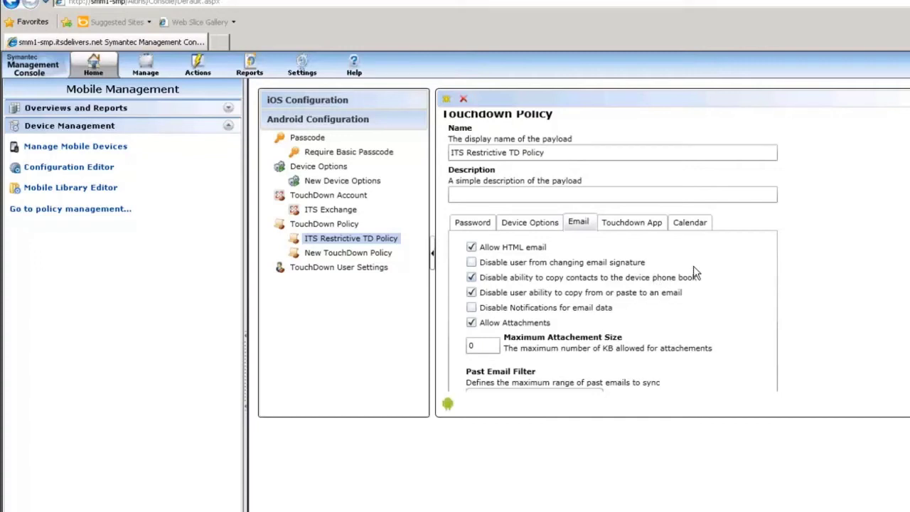
pyautogui.scroll(-4, 694, 242)
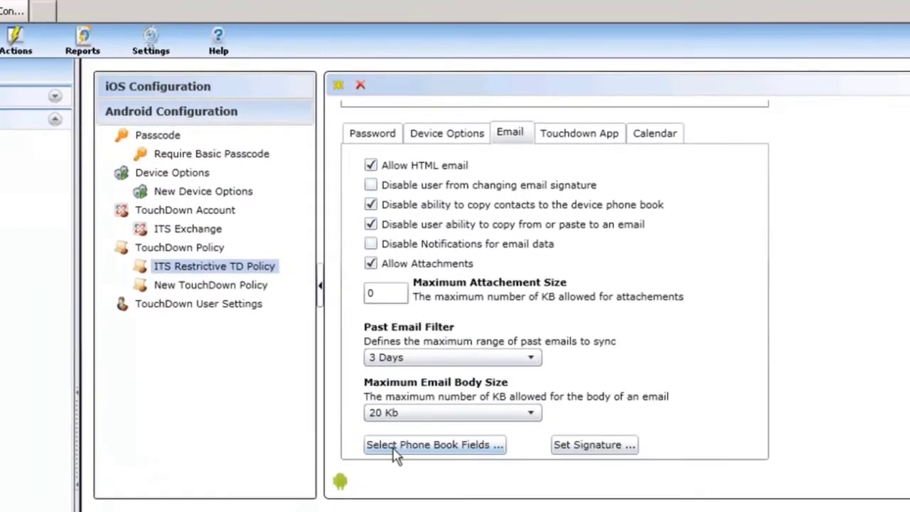
pyautogui.click(395, 449)
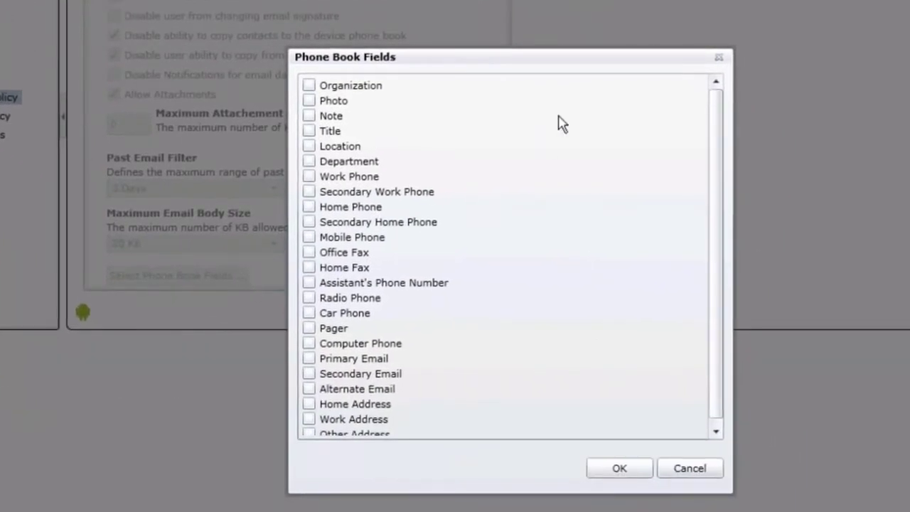
pyautogui.click(690, 467)
pyautogui.click(338, 275)
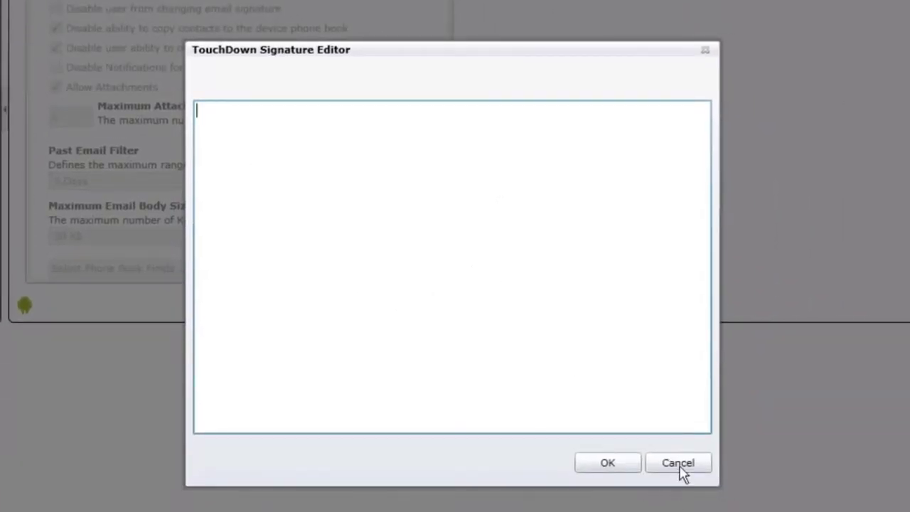
pyautogui.click(681, 471)
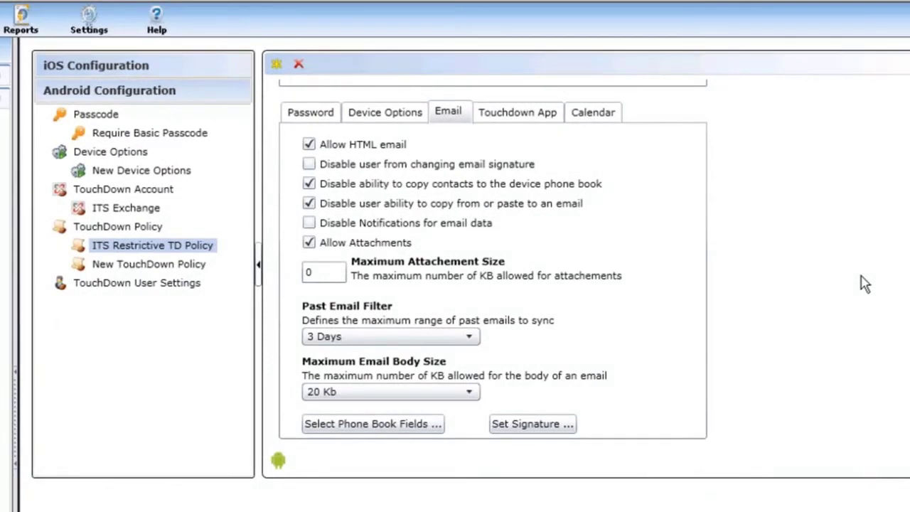
# - Review the TouchDown app and calendar settings of the ITS Restrictive TD Policy payload
pyautogui.click(520, 117)
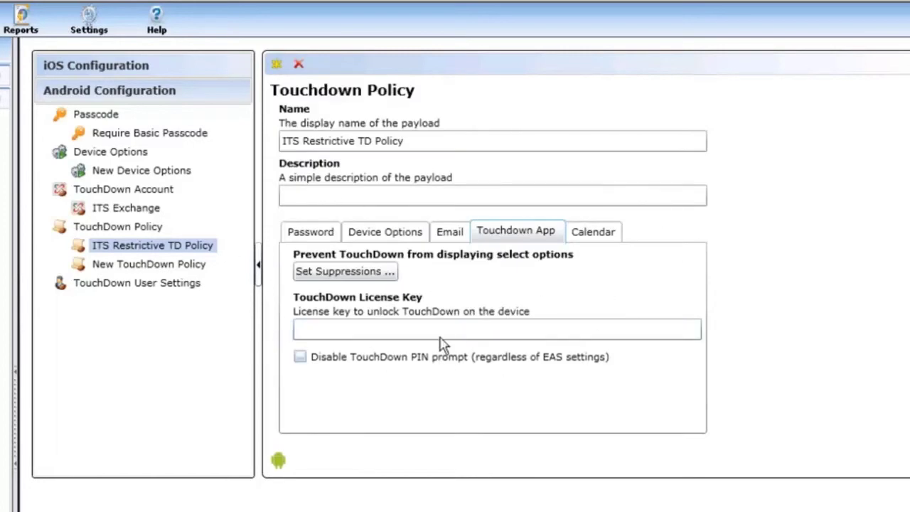
pyautogui.click(585, 234)
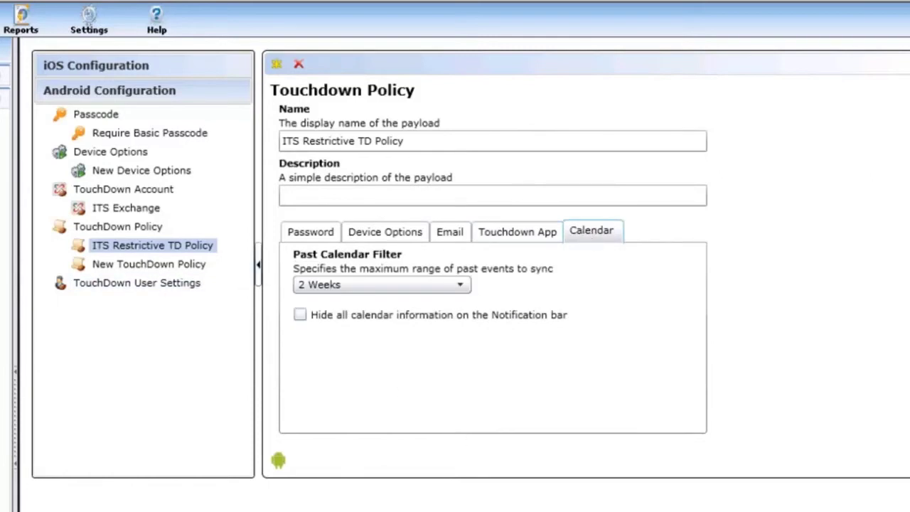
# - Open the ITS Restrictive TD User payload and review its device options, general email, email security and server interaction settings
pyautogui.click(160, 287)
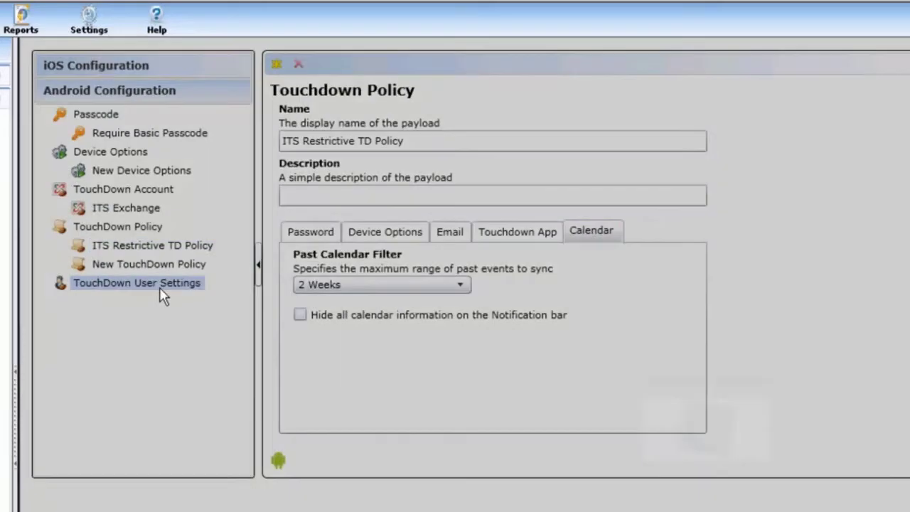
pyautogui.click(162, 302)
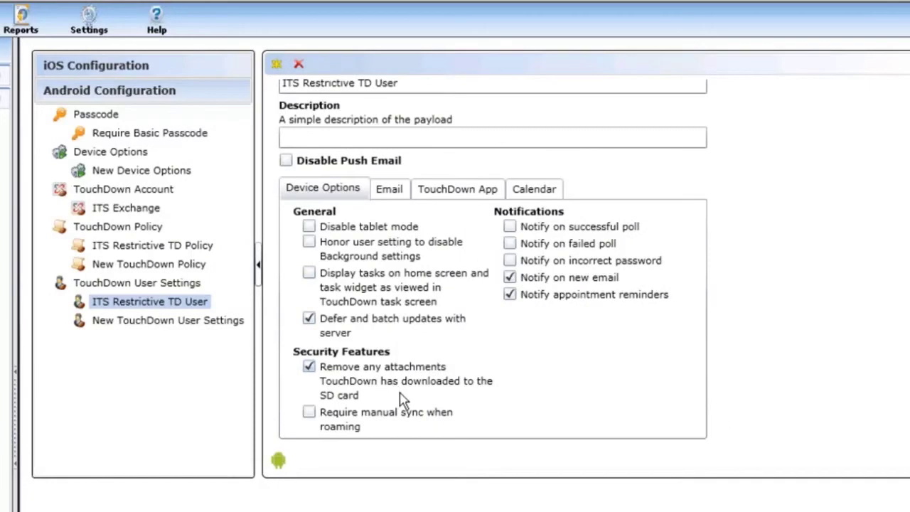
pyautogui.click(388, 189)
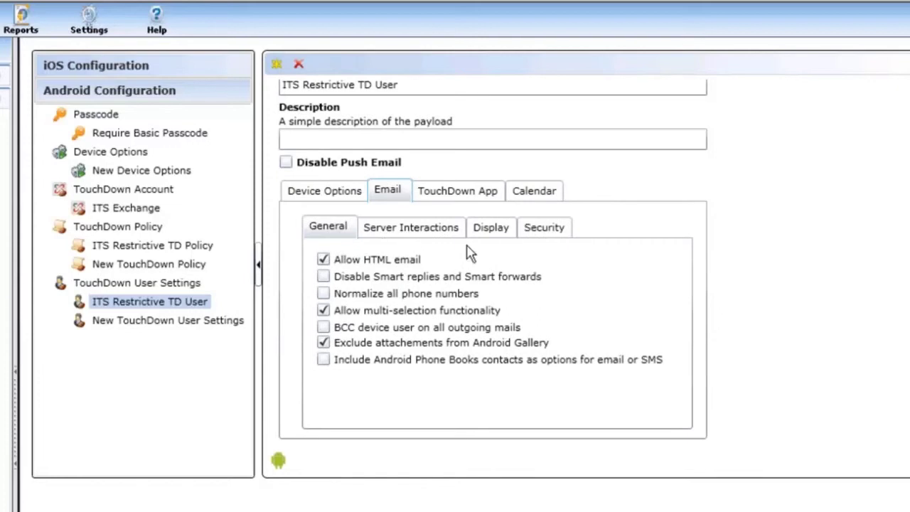
pyautogui.click(555, 231)
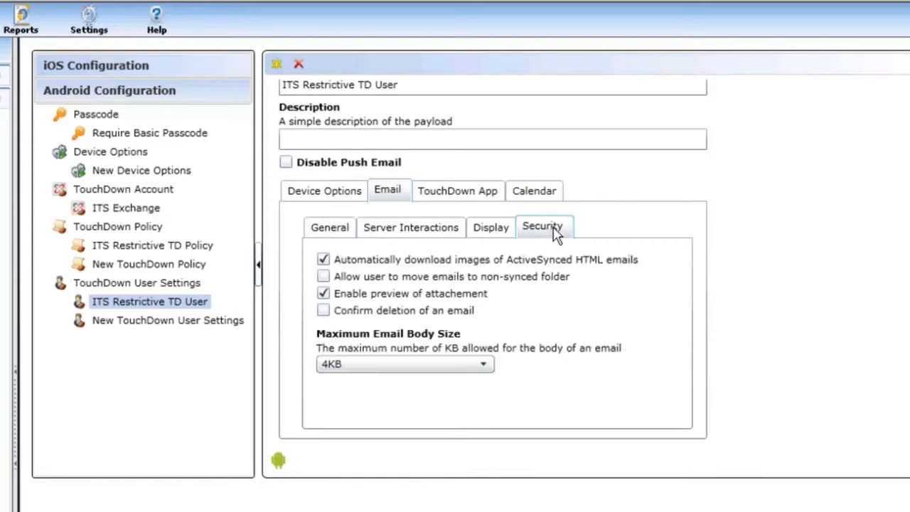
pyautogui.click(474, 230)
pyautogui.click(445, 150)
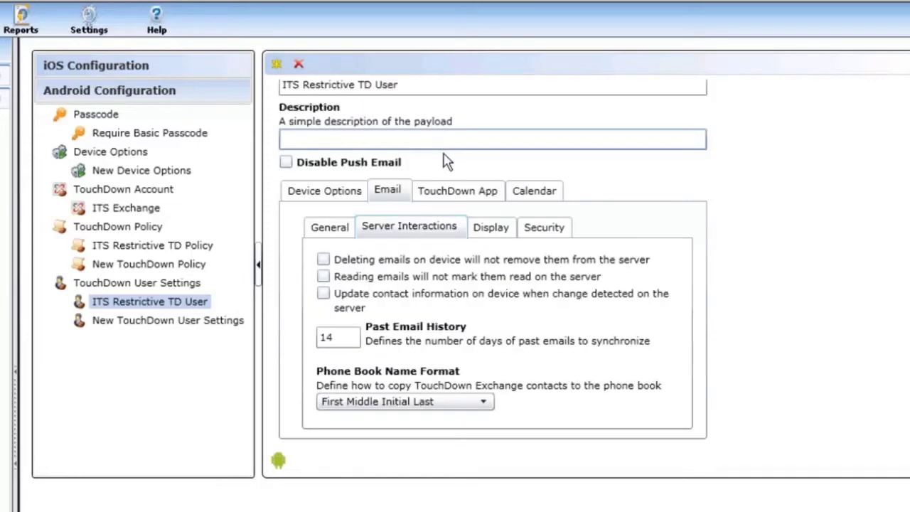
# - Review the TouchDown user payload's calendar settings and its Calendar View Options, and cancel the dialog
pyautogui.click(533, 191)
pyautogui.click(384, 428)
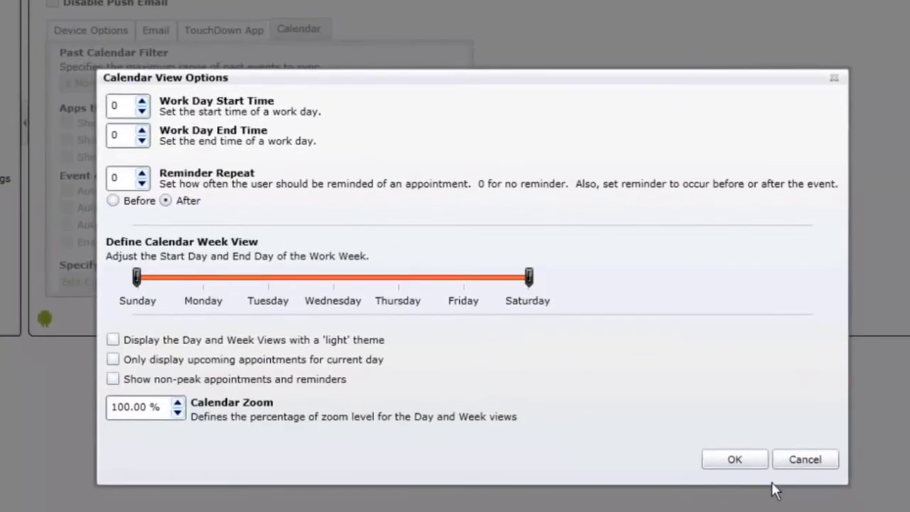
pyautogui.click(803, 460)
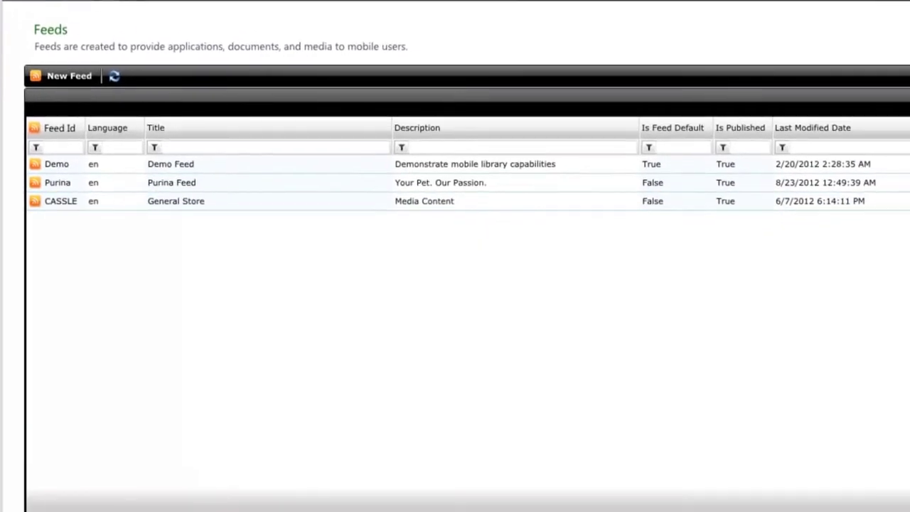
# - View the Demo Feed's items in the mobile library, inspect the NASA App HD item's type and category options, and cancel the edit
pyautogui.click(102, 6)
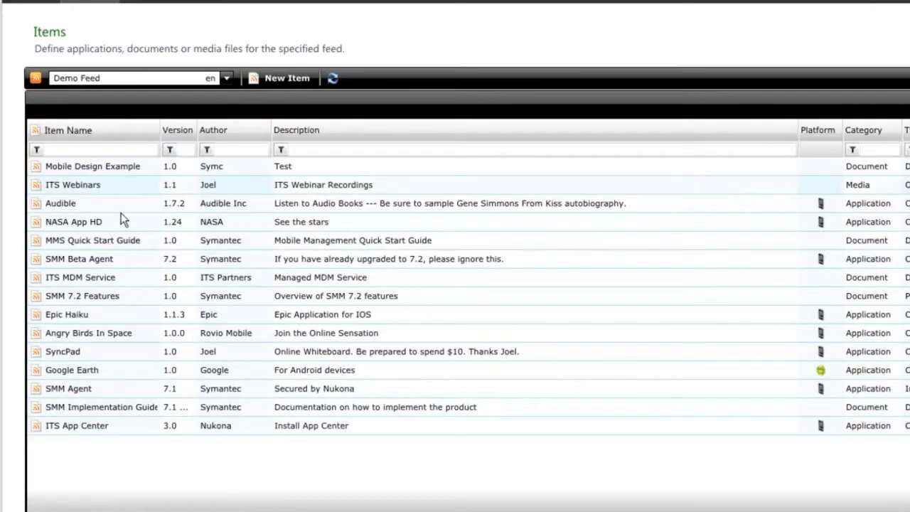
pyautogui.click(119, 222)
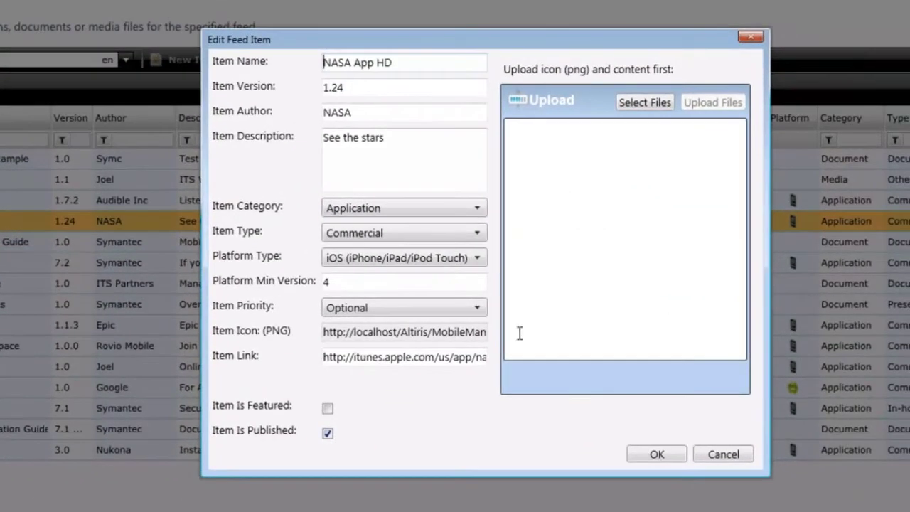
pyautogui.click(367, 237)
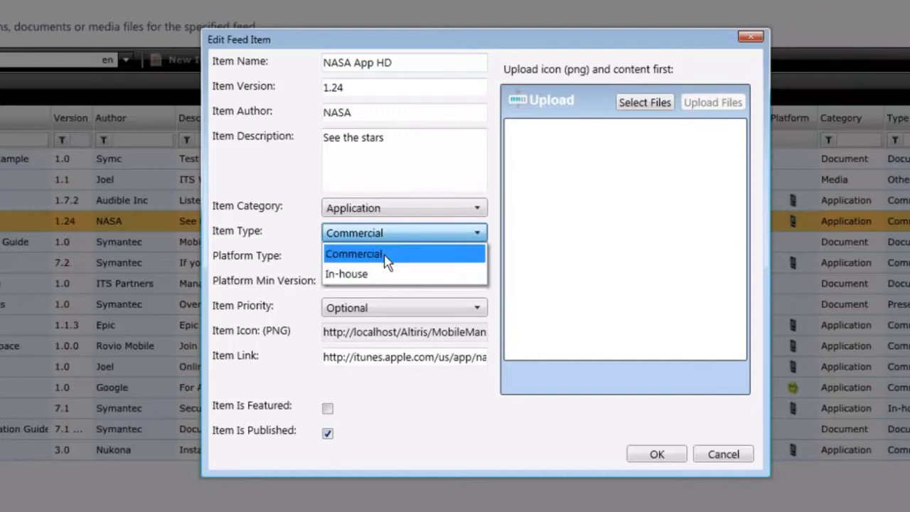
pyautogui.click(392, 233)
pyautogui.click(396, 213)
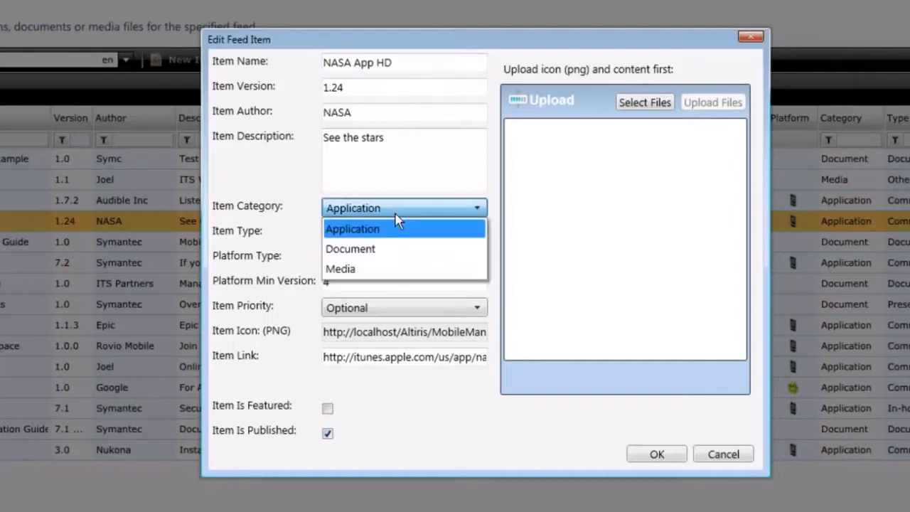
pyautogui.click(401, 213)
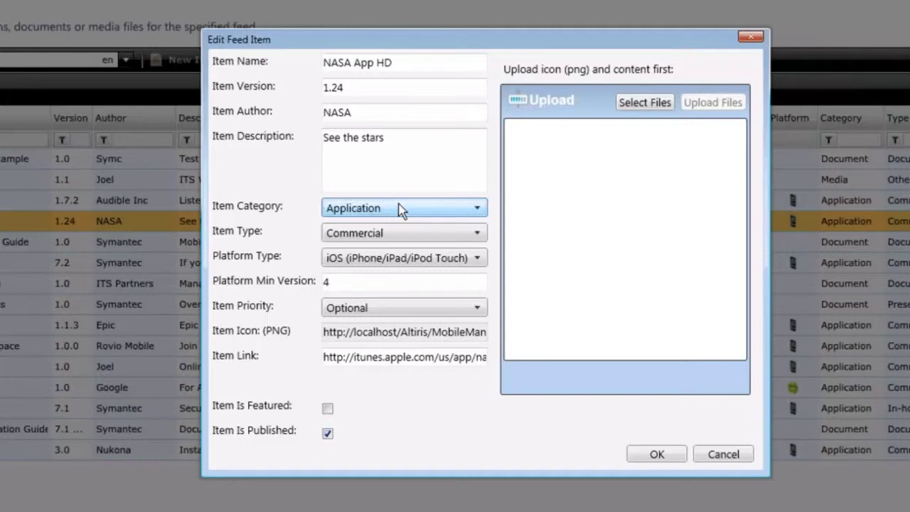
pyautogui.click(724, 456)
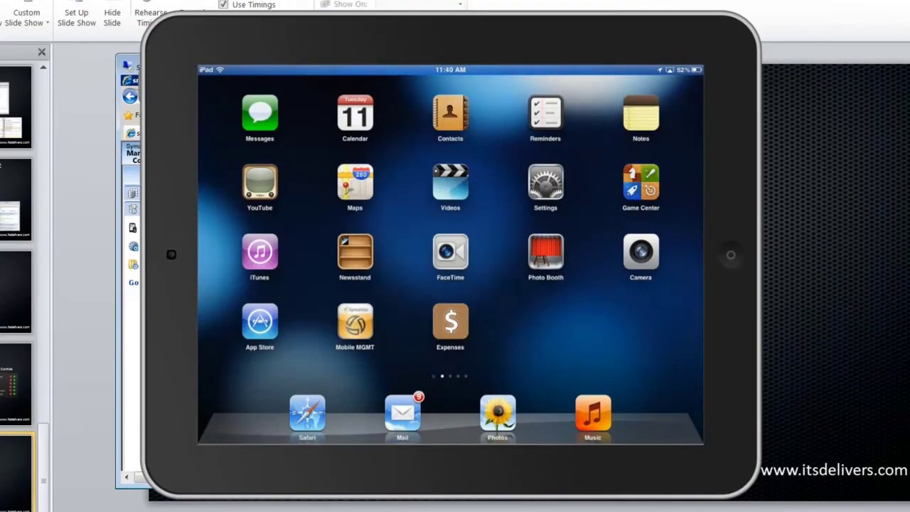
# - Open the Mobile MGMT agent on the mirrored iPad
pyautogui.click(347, 331)
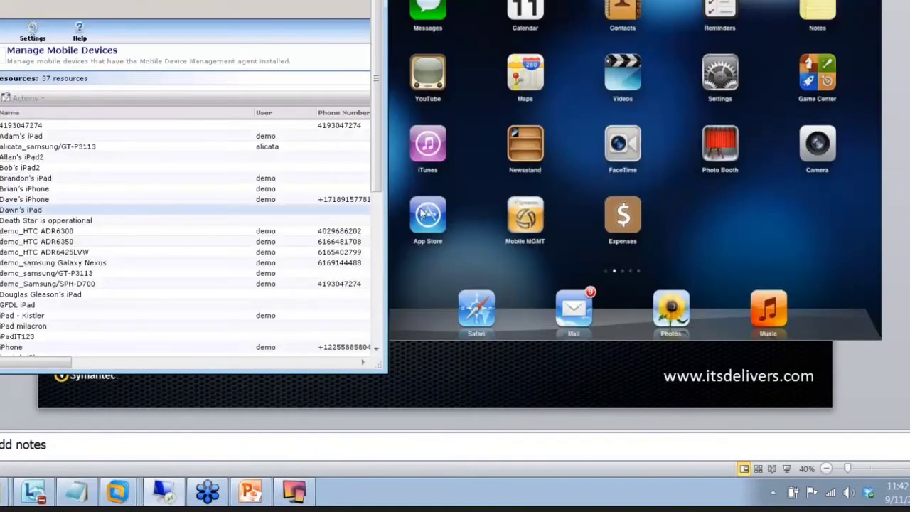
# - Issue the Lock Device command to the first iPad in the Manage Mobile Devices list and confirm it
pyautogui.rightClick(39, 140)
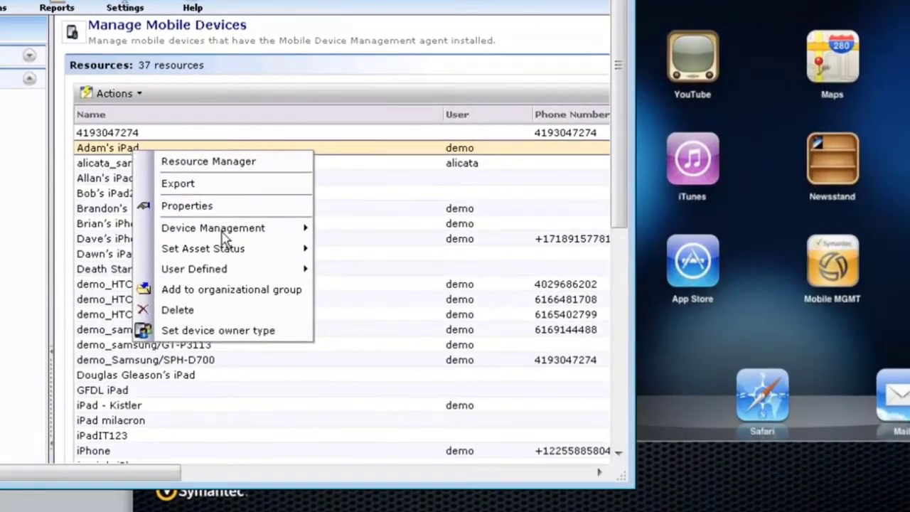
pyautogui.moveTo(224, 235)
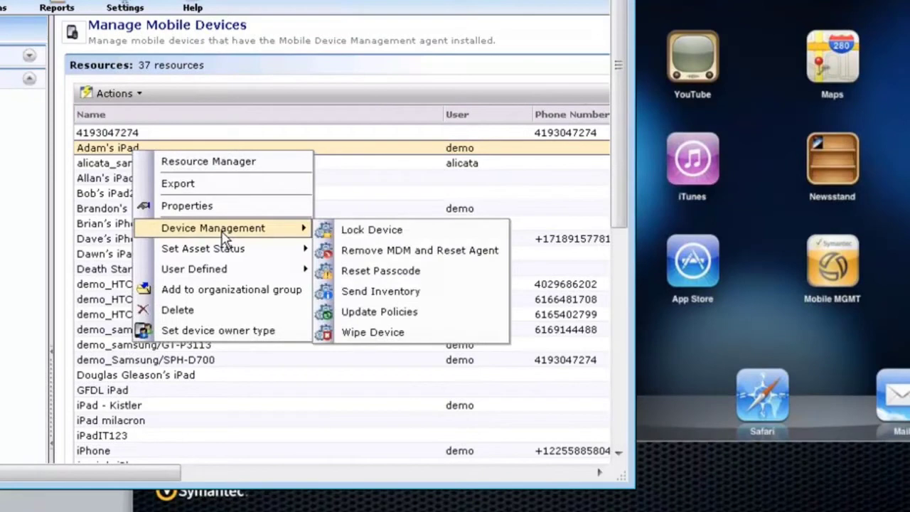
pyautogui.click(405, 232)
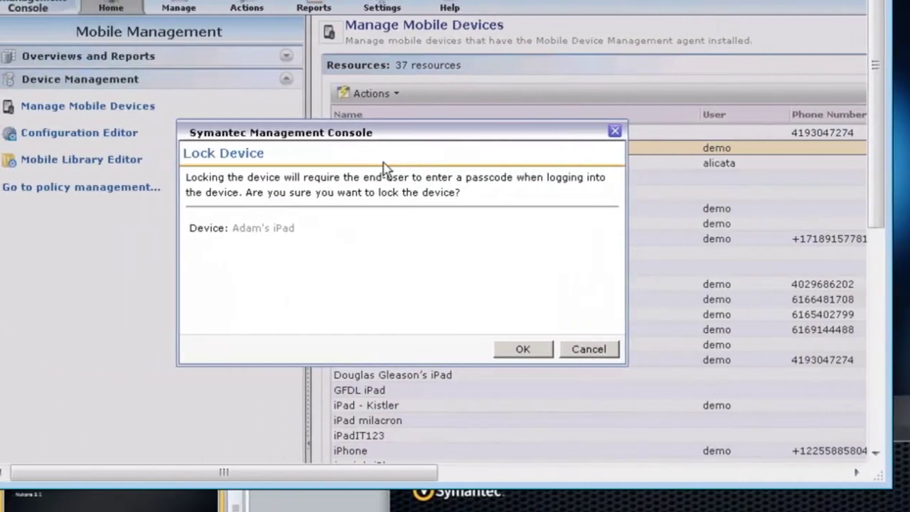
pyautogui.click(523, 350)
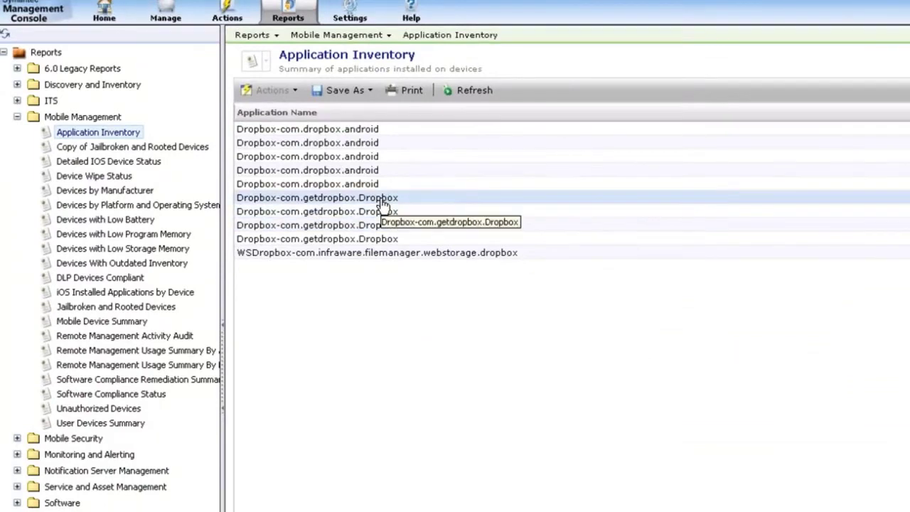
# - Drill down from the first com.getdropbox.Dropbox entry in the Application Inventory report to the devices with that application installed
pyautogui.click(382, 202)
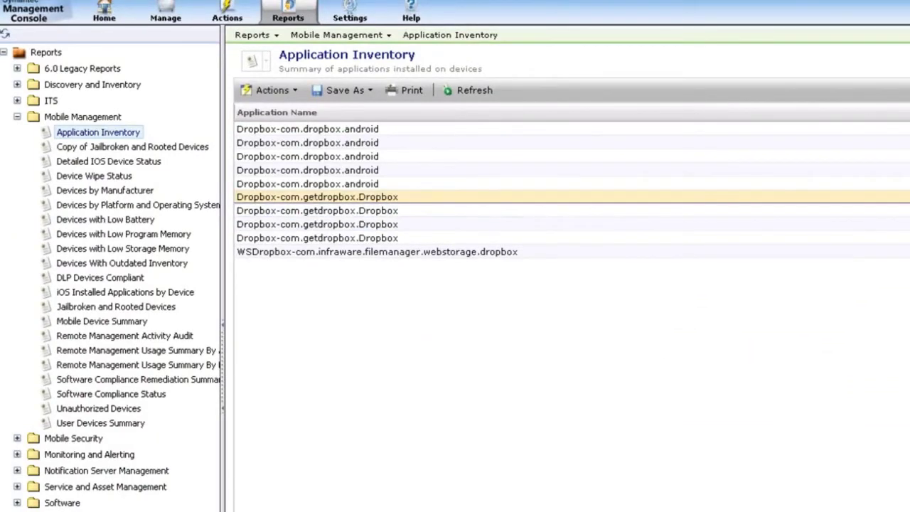
pyautogui.rightClick(395, 204)
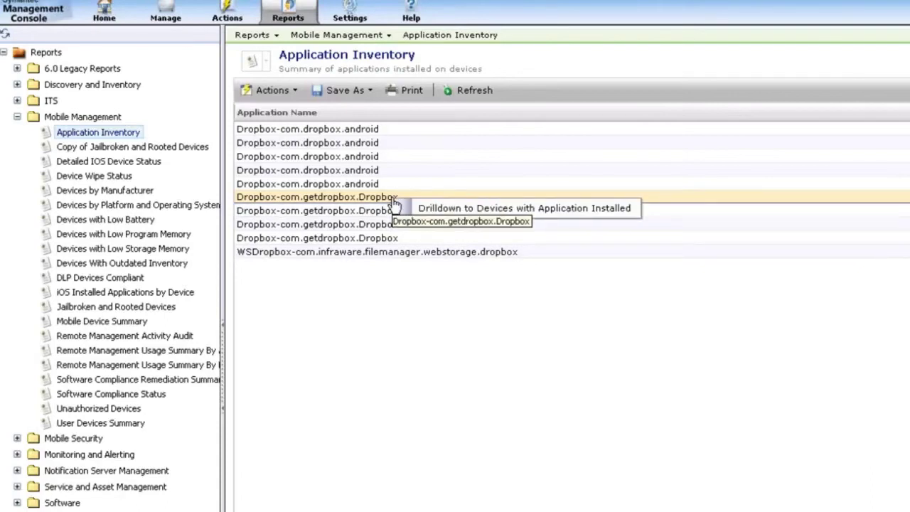
pyautogui.click(443, 209)
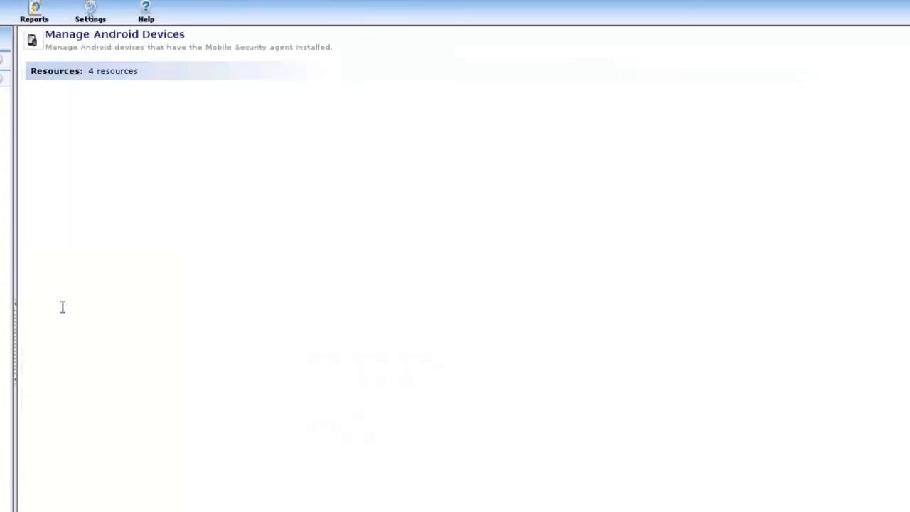
# - Open the Secure lost/stolen device command for the first Android device and review its new passcode and lock screen text settings
pyautogui.click(89, 126)
pyautogui.click(89, 126)
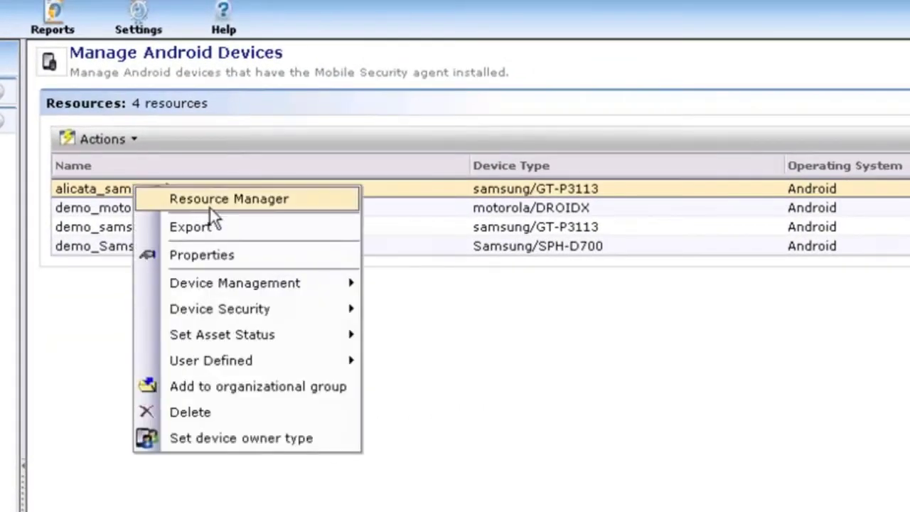
pyautogui.moveTo(219, 318)
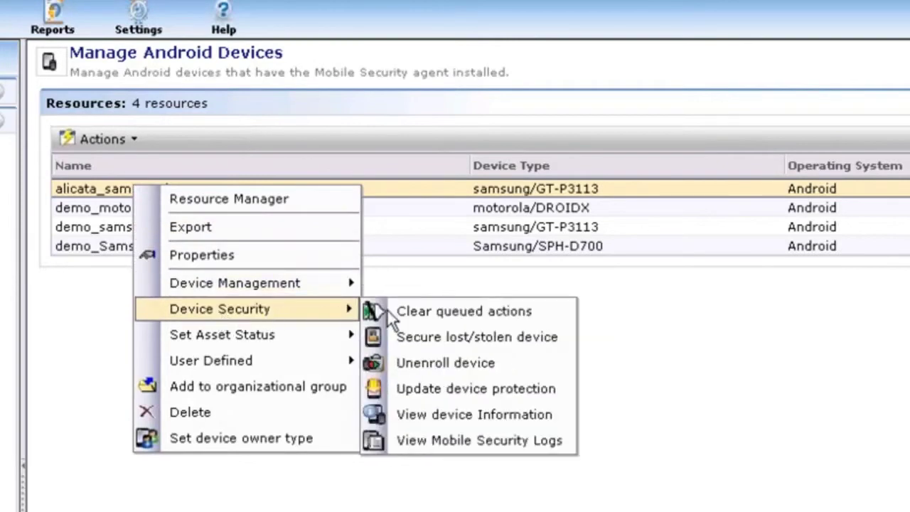
pyautogui.click(476, 337)
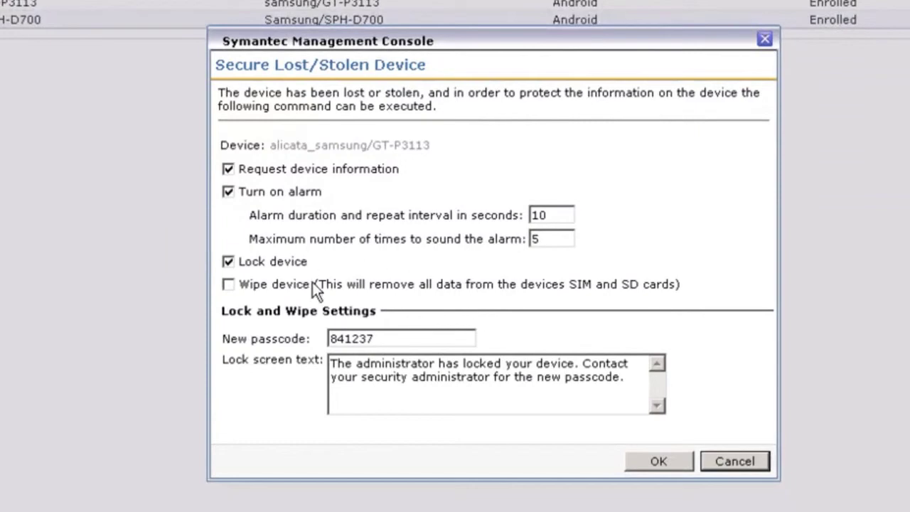
pyautogui.click(405, 341)
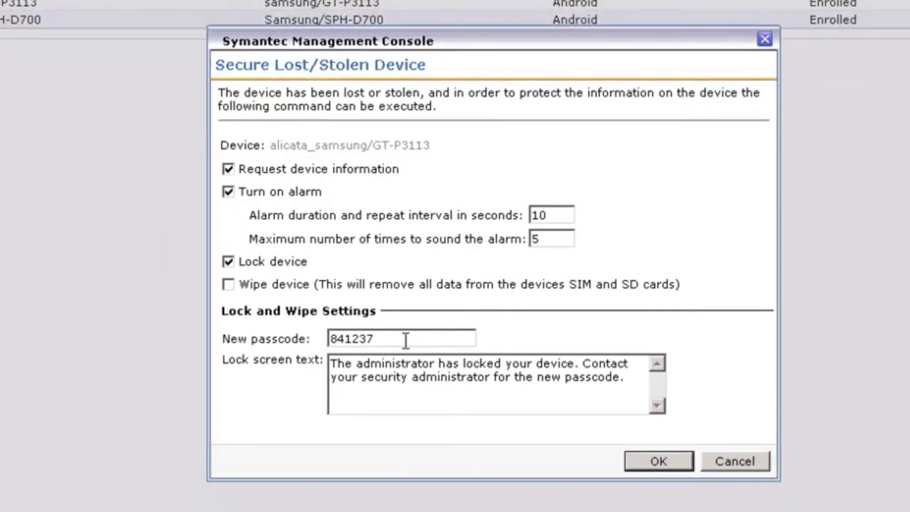
pyautogui.click(644, 381)
pyautogui.hotkey('ctrl', 'a')
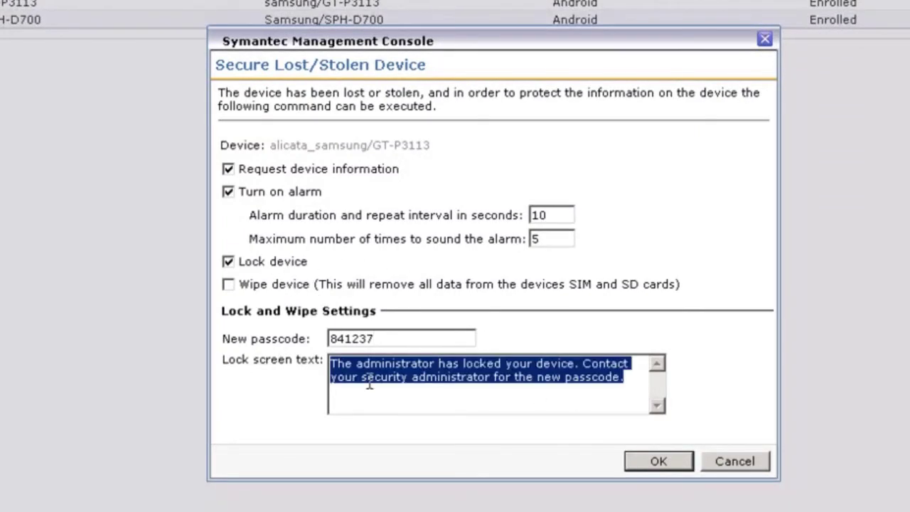
pyautogui.click(469, 388)
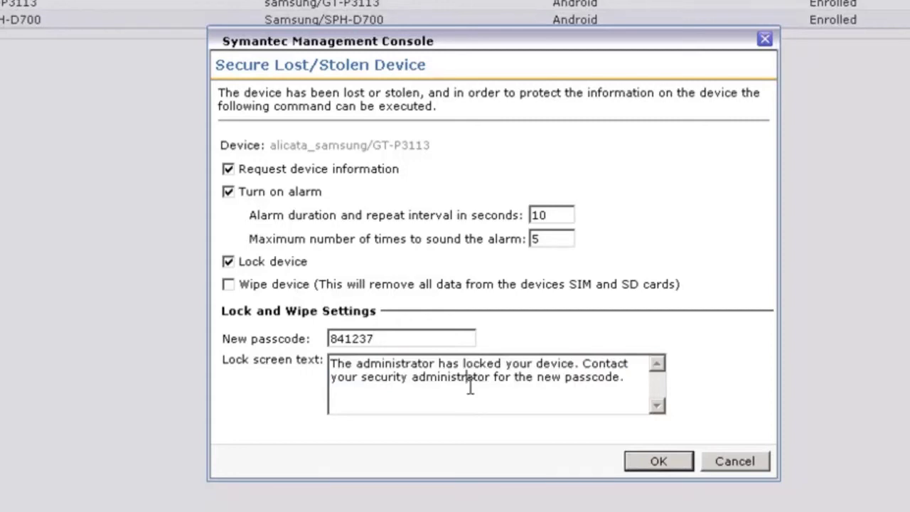